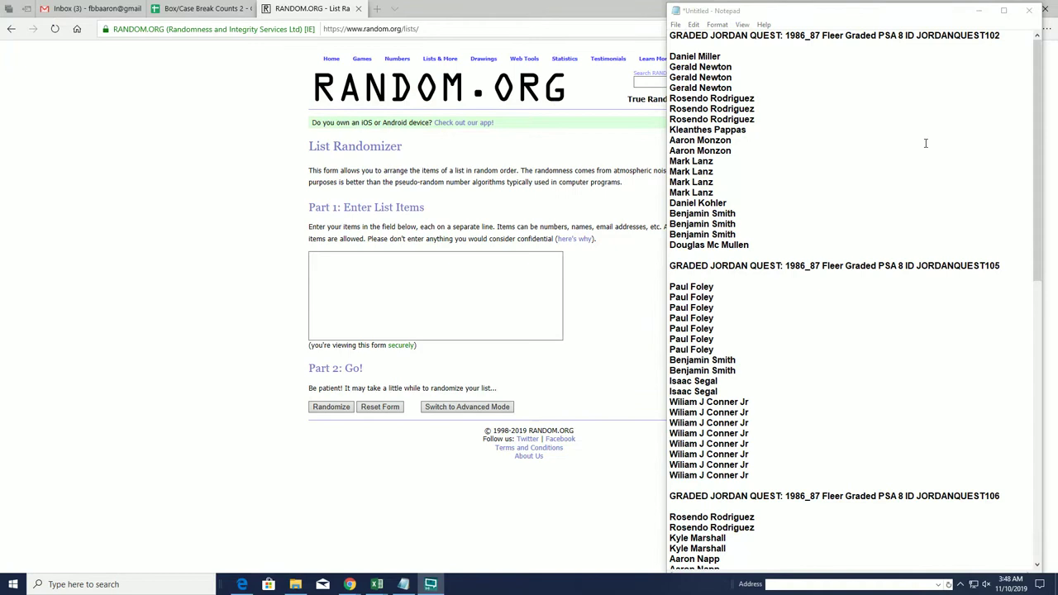
- Copy the 19 JORDANQUEST102 names from Notepad into the List Randomizer box
left_click_drag(676, 52, 749, 245)
right_click(724, 142)
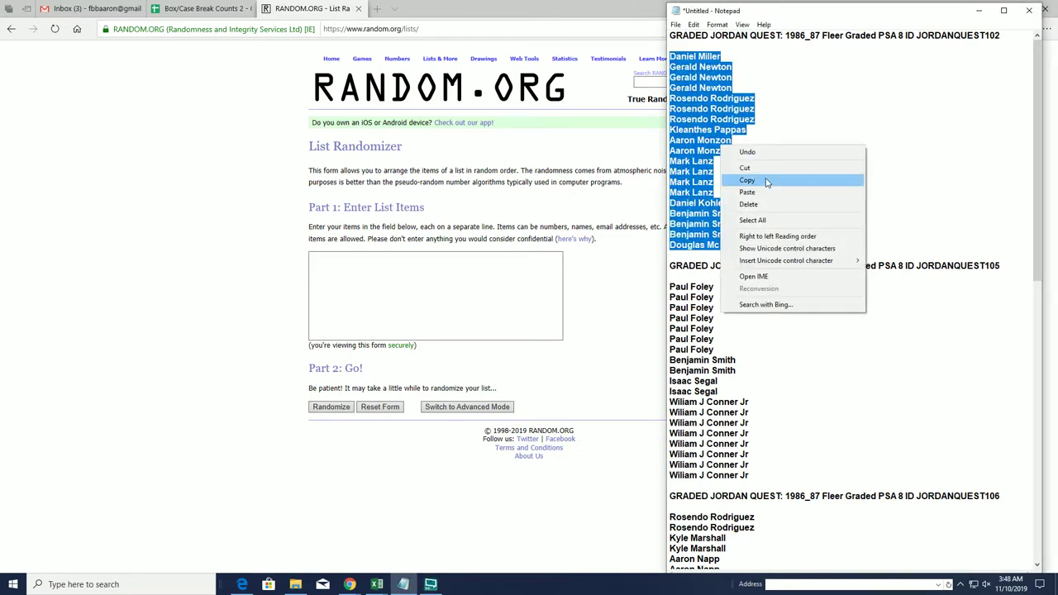
left_click(748, 181)
left_click(433, 298)
right_click(414, 275)
left_click(362, 287)
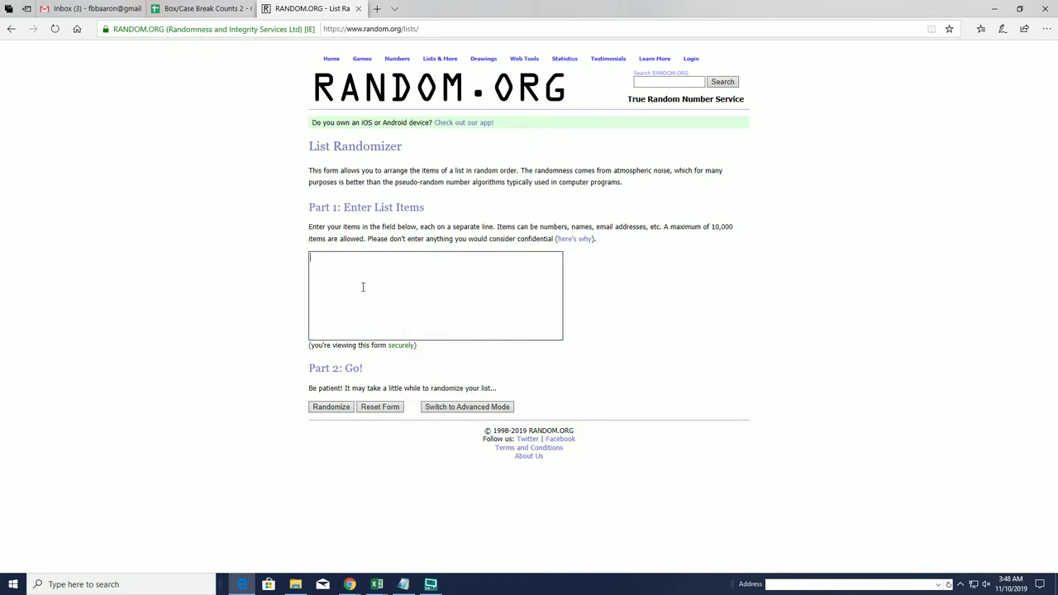
key("ctrl+v")
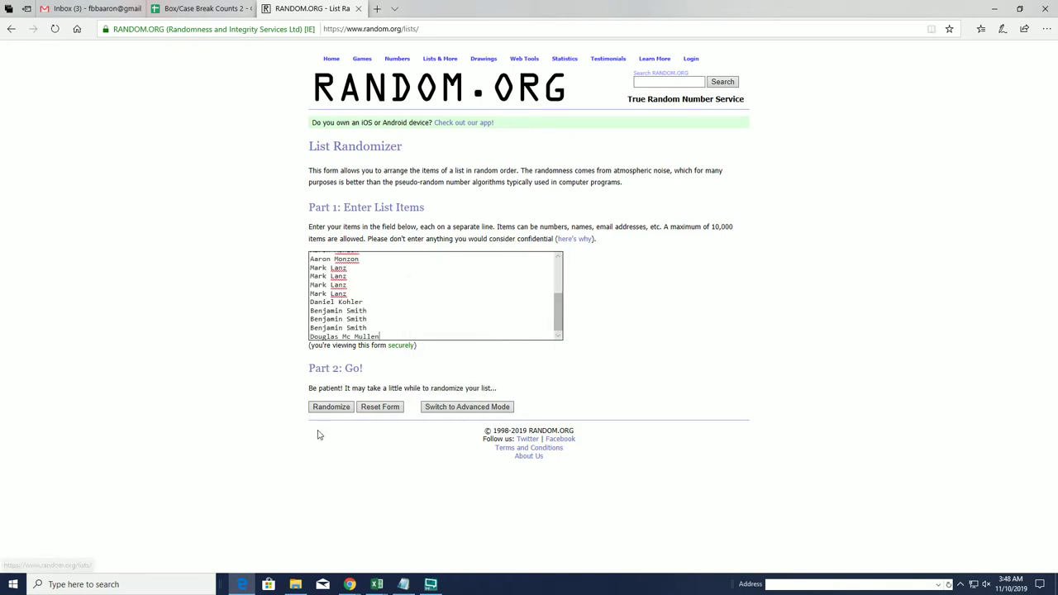
- Randomize the list once and zoom the browser page to 125%
left_click(325, 408)
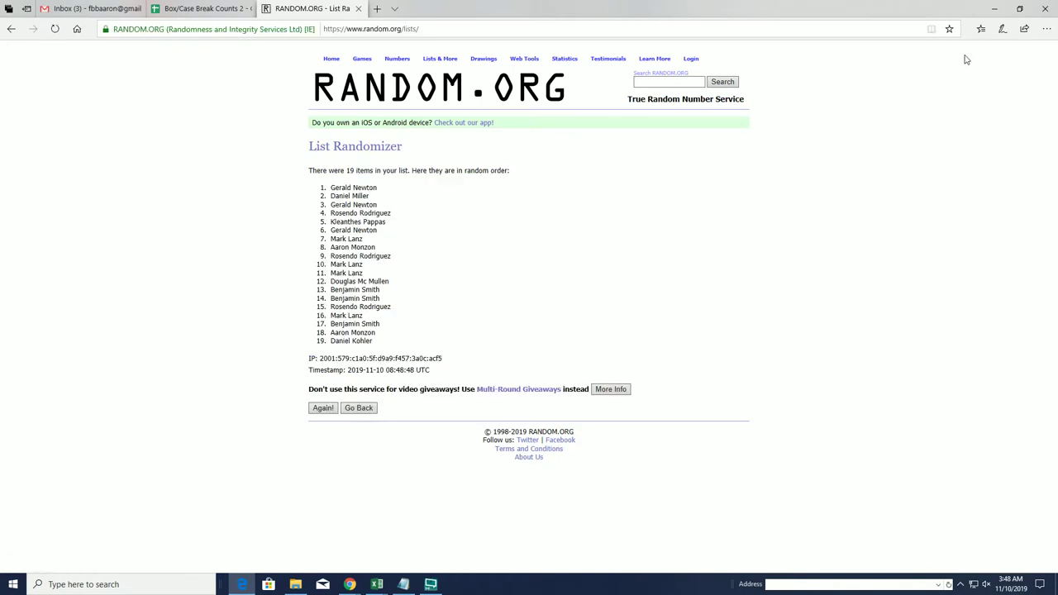
left_click(1046, 29)
left_click(1024, 86)
left_click(1024, 86)
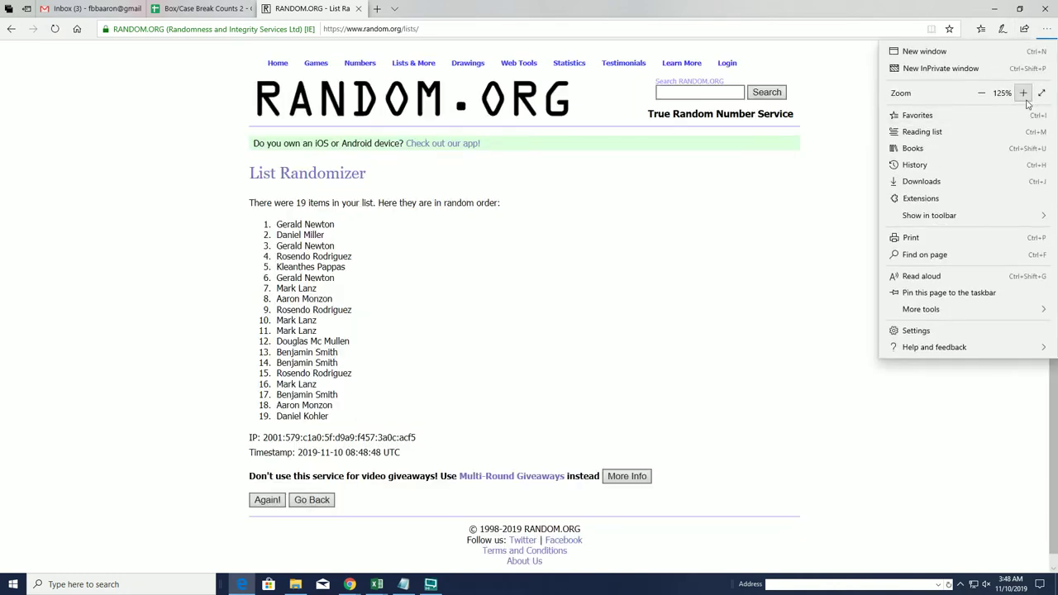
left_click(259, 505)
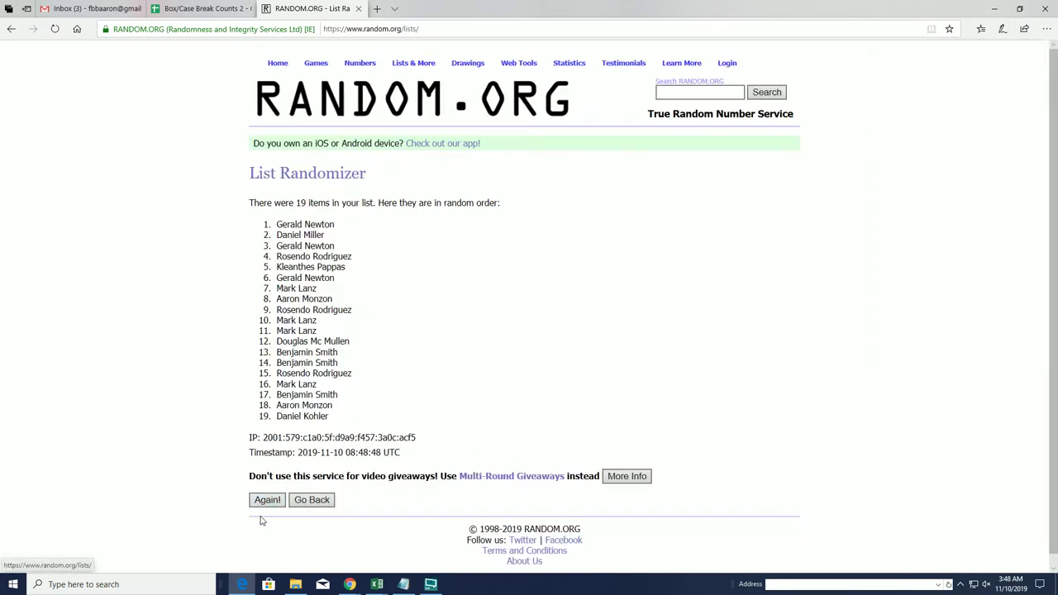
left_click(266, 503)
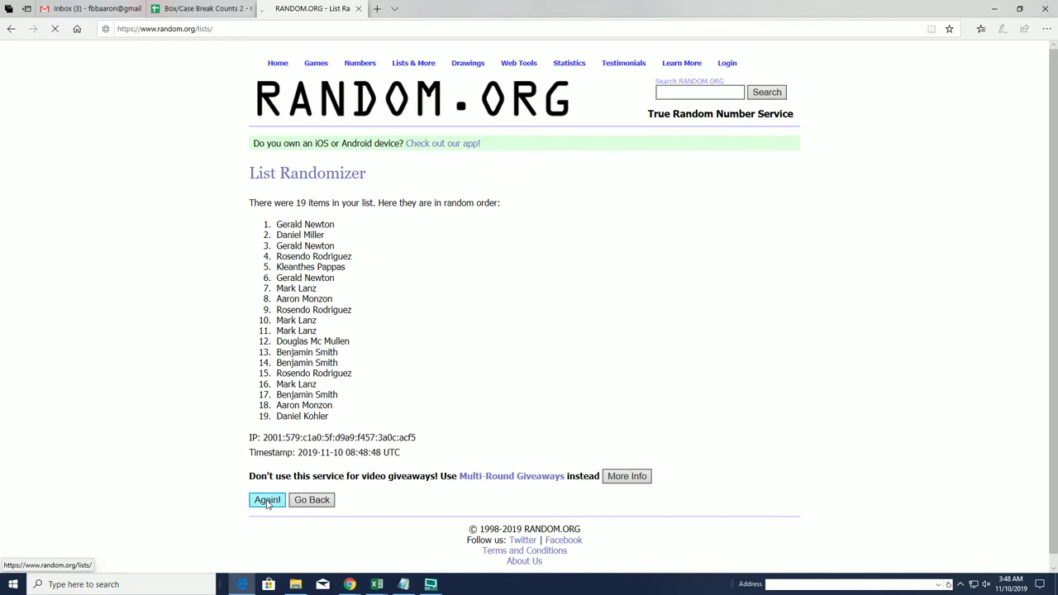
left_click(266, 524)
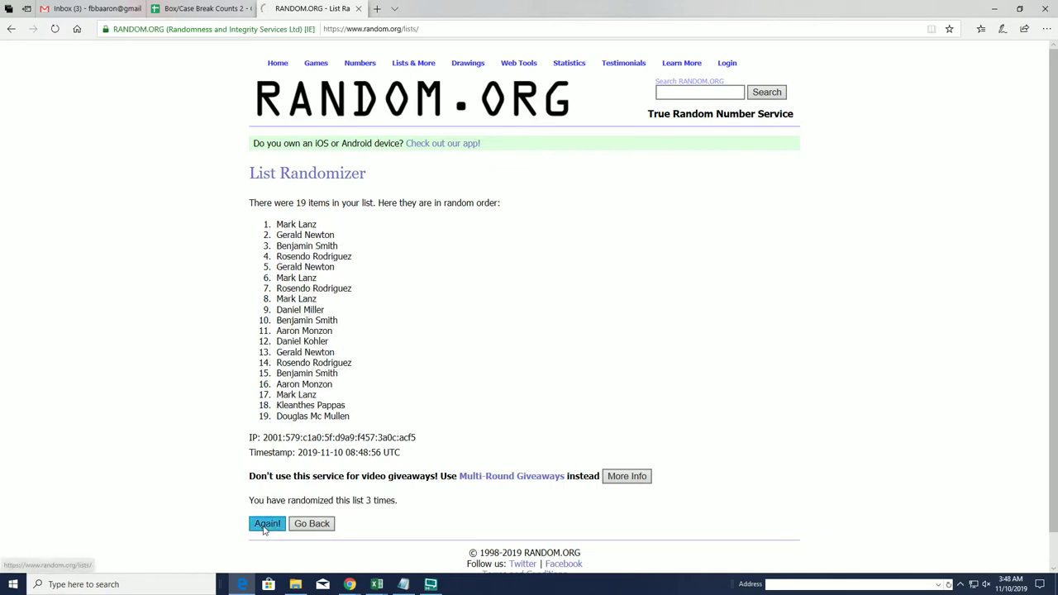
left_click(267, 524)
left_click(264, 527)
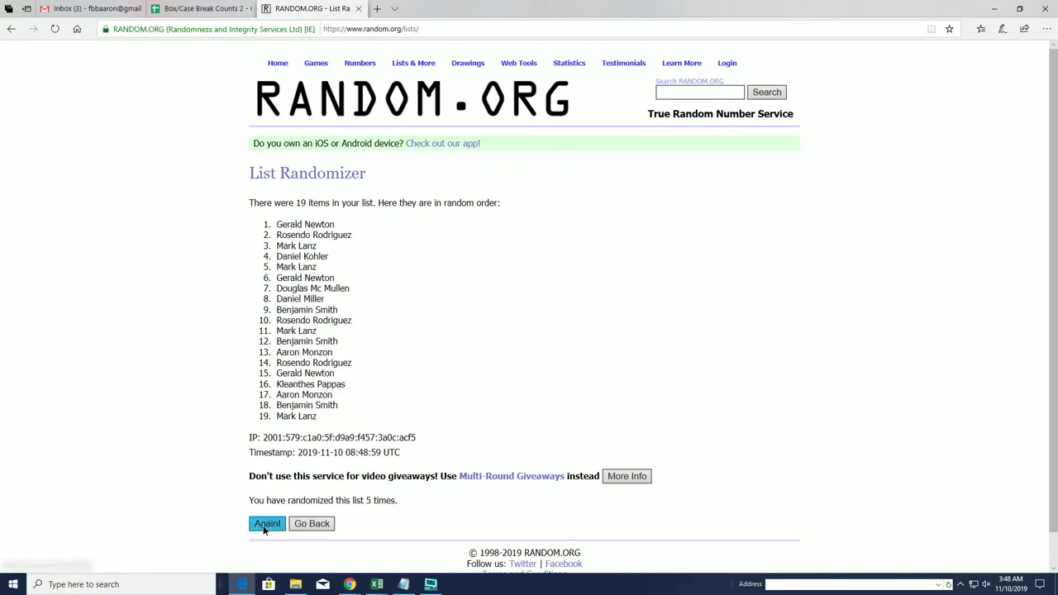
left_click(264, 527)
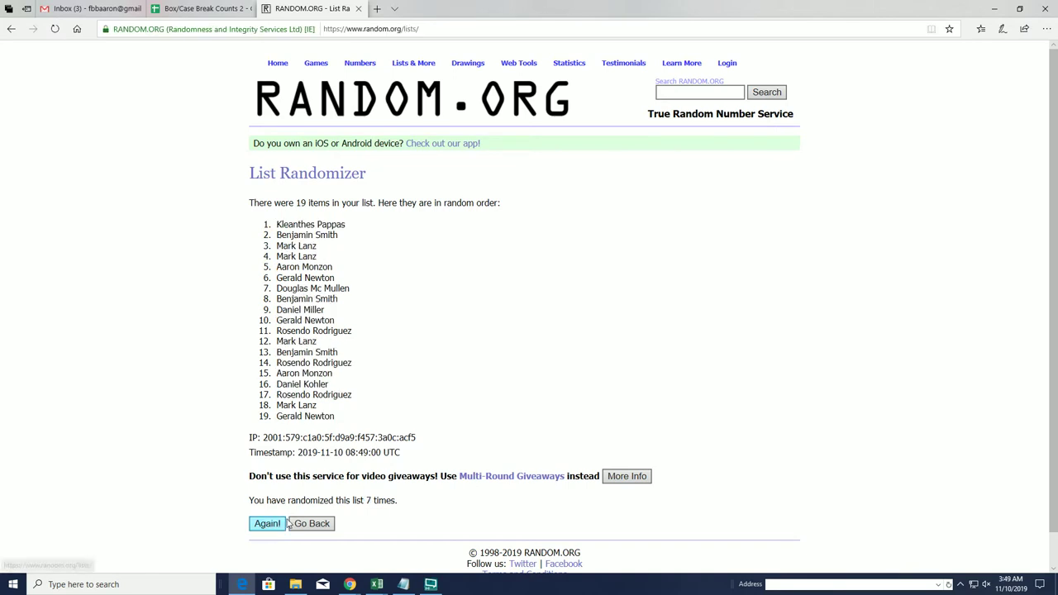
key("alt+Tab")
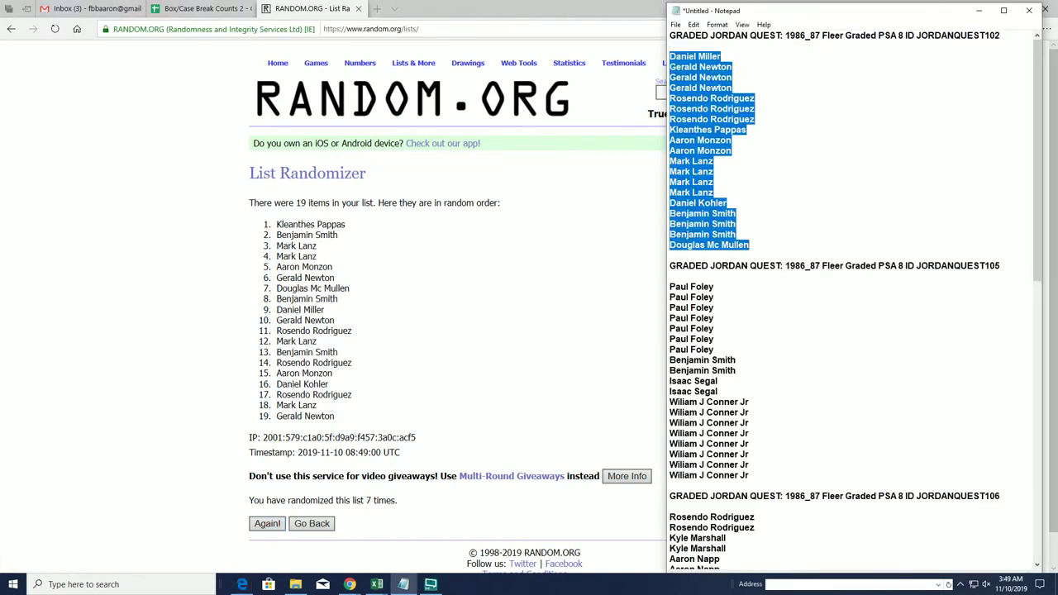
left_click(813, 193)
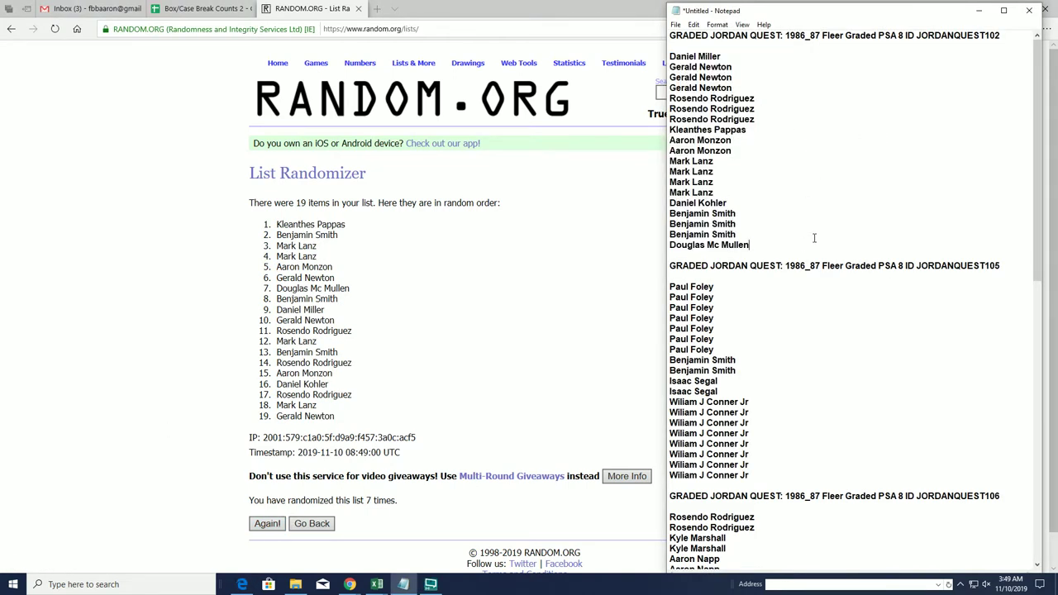
key("Return")
key("Return")
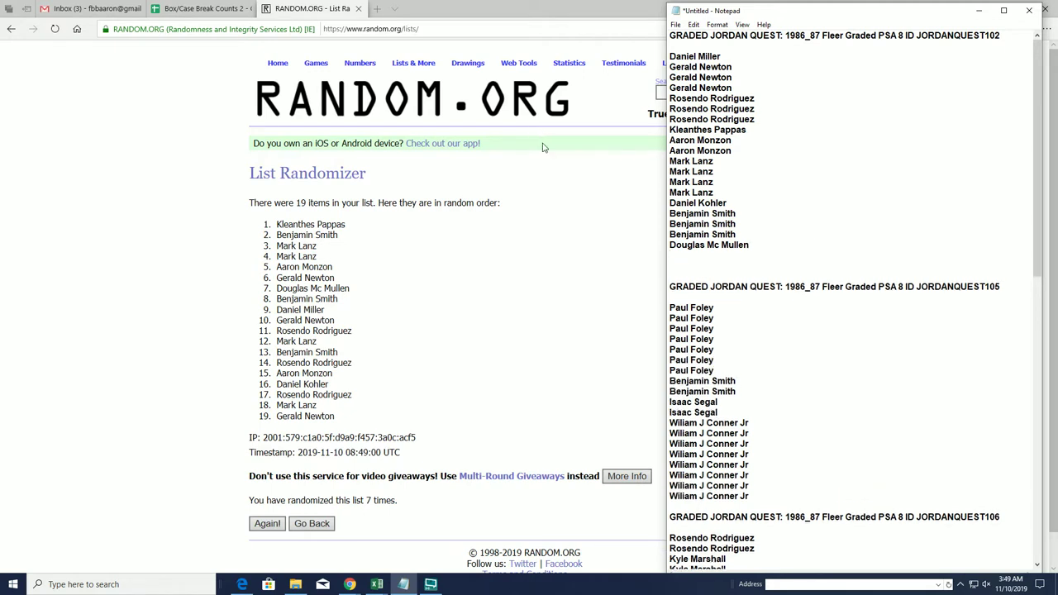
mouse_move(277, 224)
left_mouse_down()
mouse_move(347, 216)
mouse_move(345, 225)
mouse_move(281, 224)
left_mouse_up()
right_click(355, 234)
right_click(277, 224)
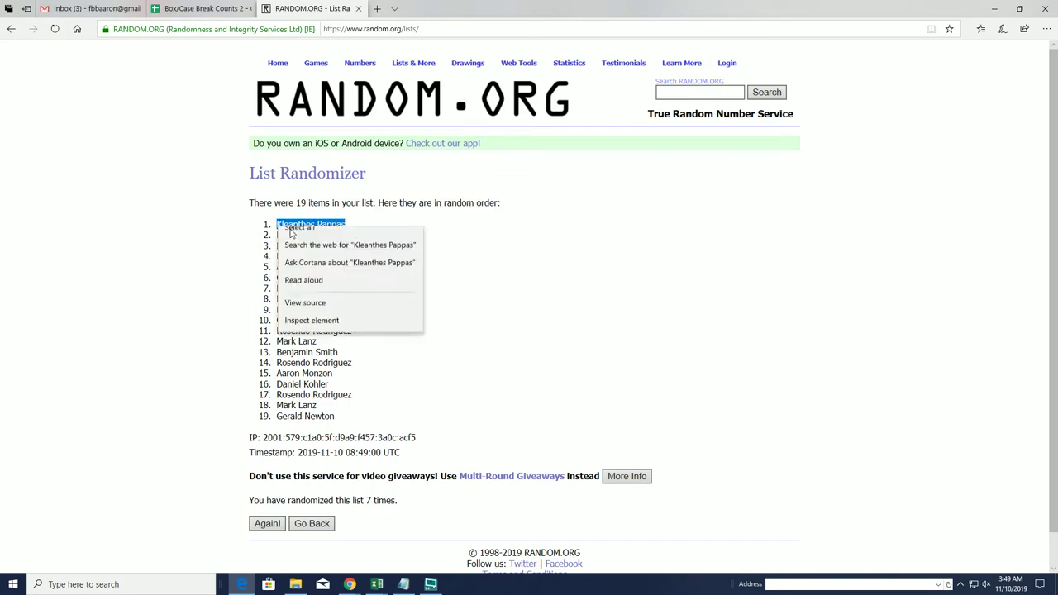
left_click(295, 236)
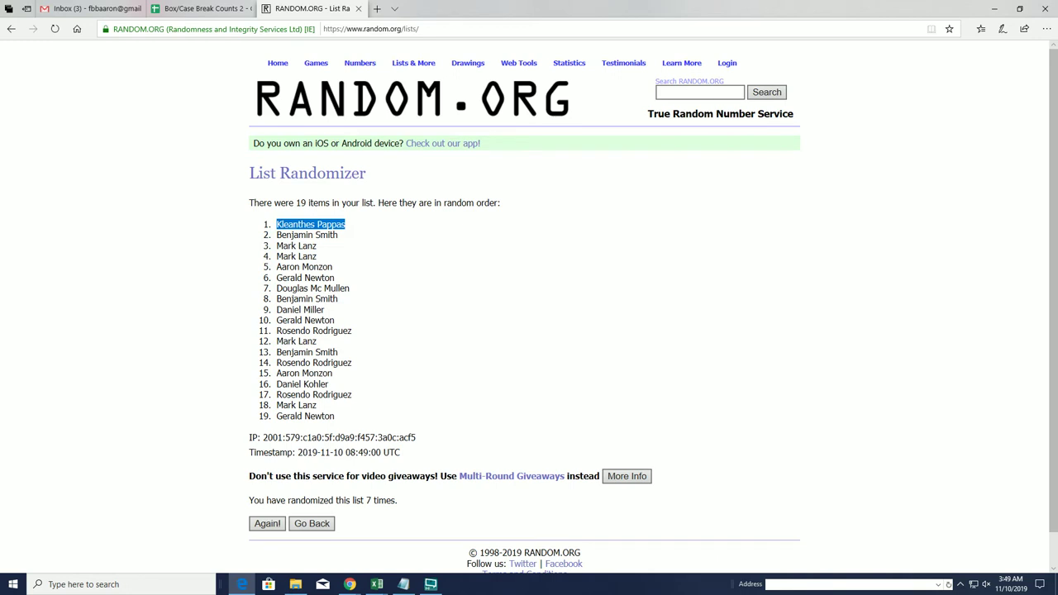
left_click(403, 585)
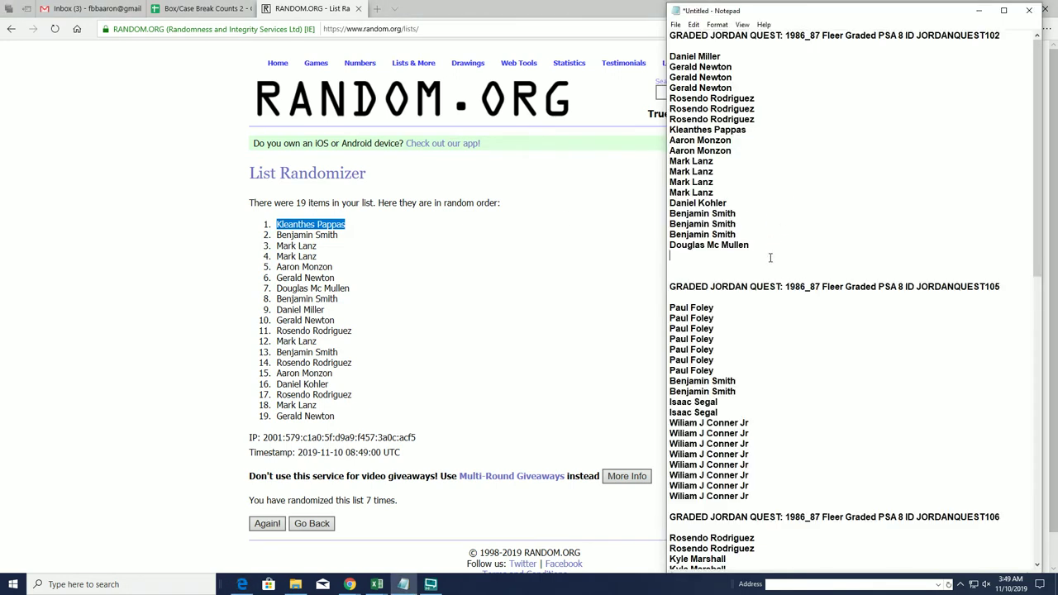
key("ctrl+v")
scroll(772, 297, "down", 1)
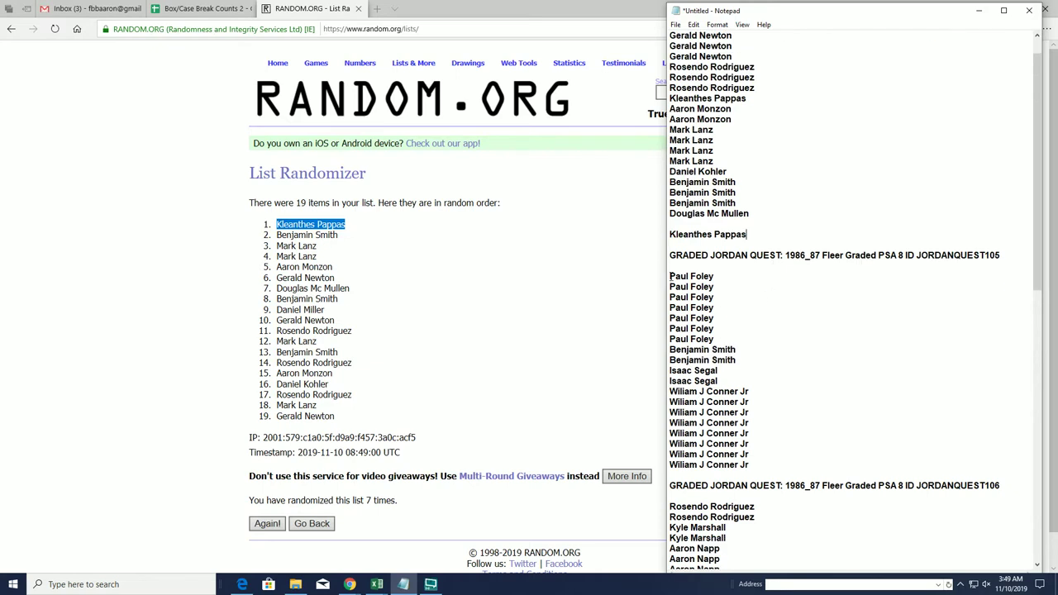
- Copy the JORDANQUEST105 names from Notepad into a fresh List Randomizer form
left_click_drag(669, 276, 748, 464)
right_click(769, 383)
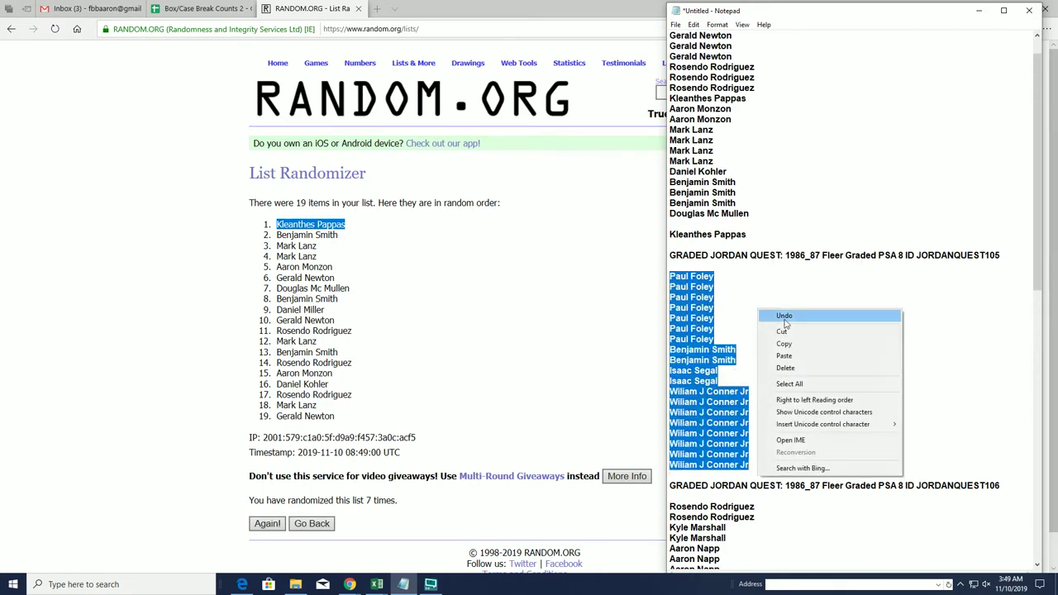
left_click(783, 346)
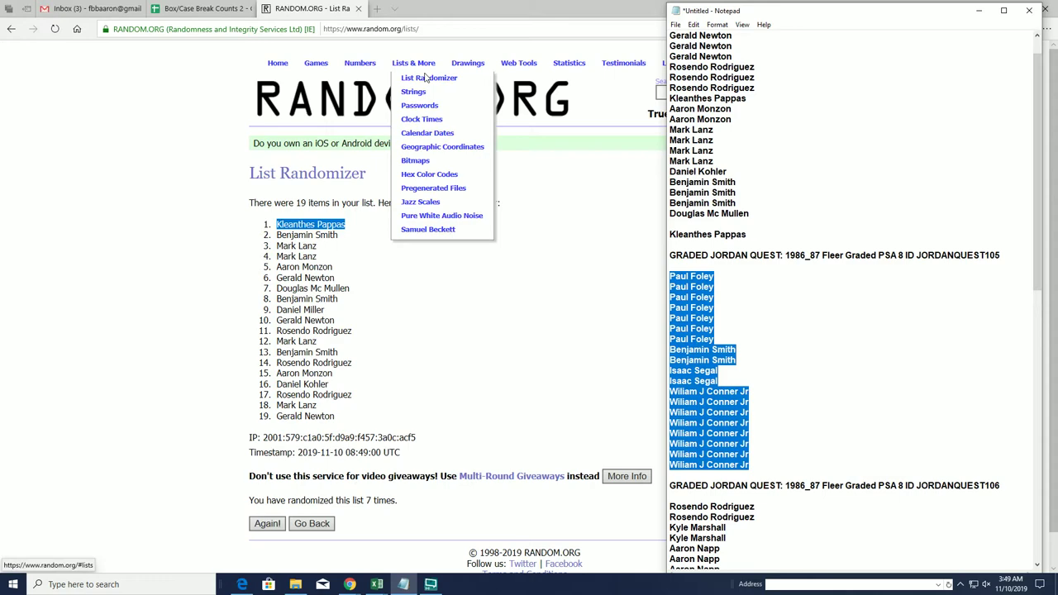
left_click(411, 79)
right_click(287, 324)
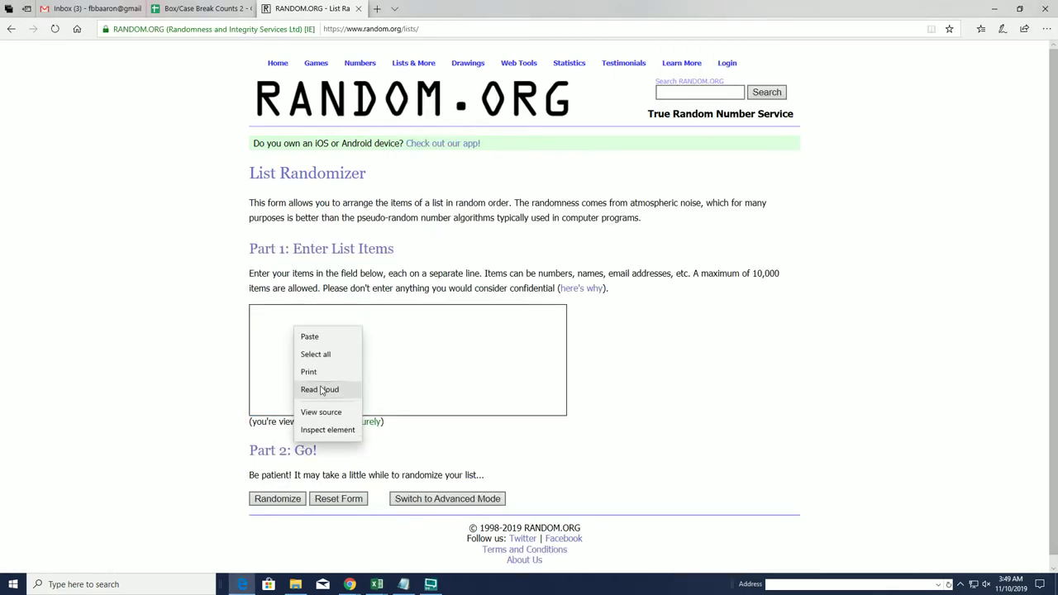
left_click(318, 354)
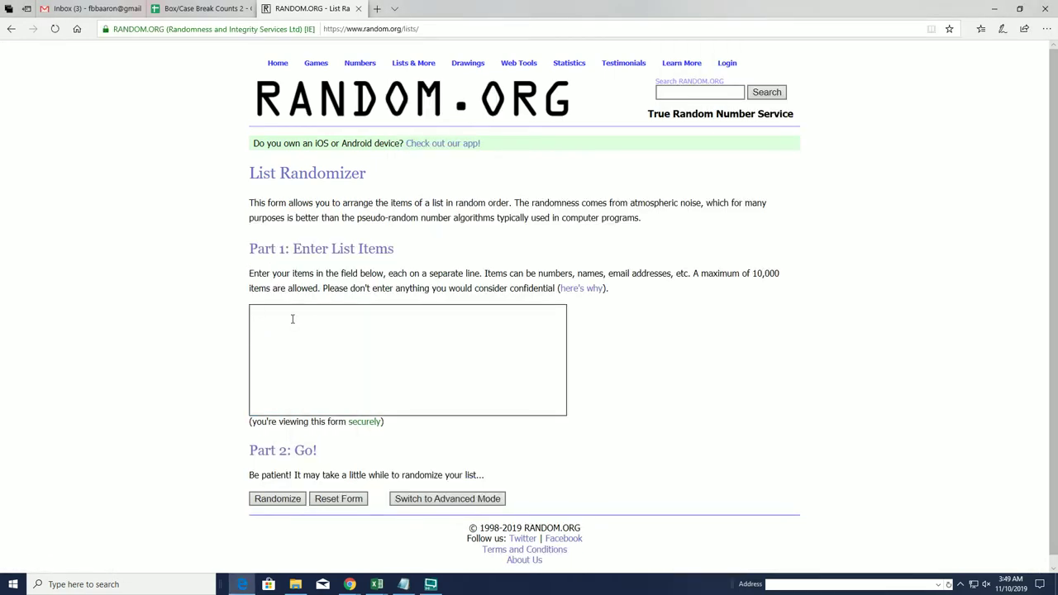
key("ctrl+v")
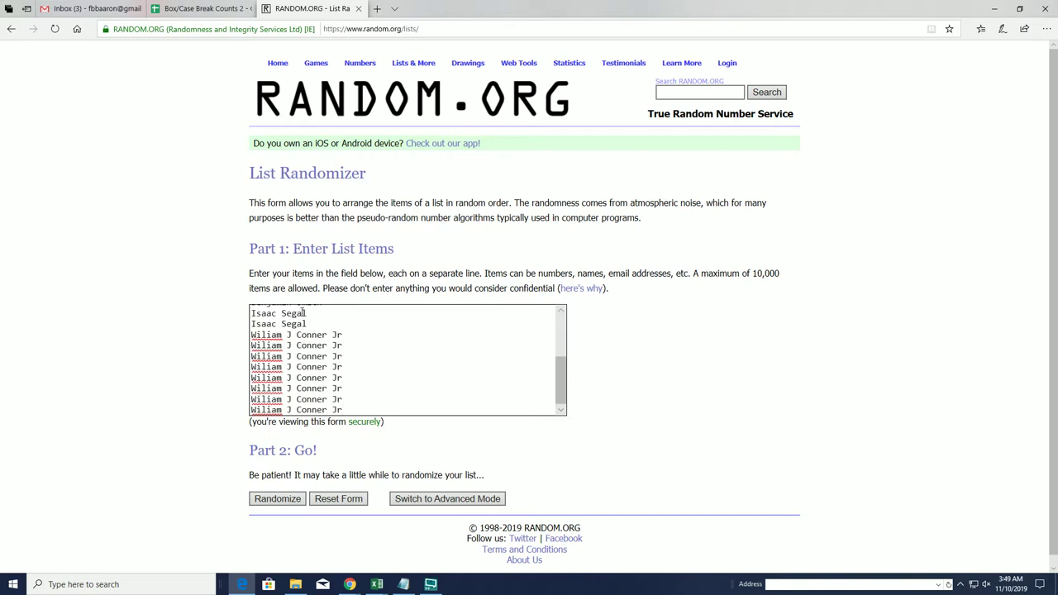
left_click(285, 489)
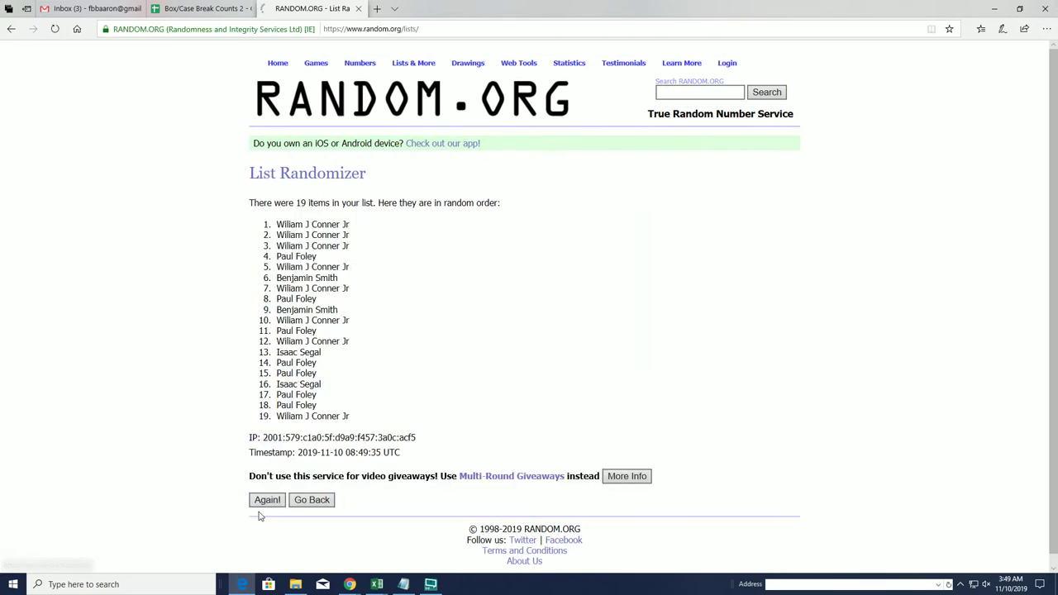
left_click(263, 502)
left_click(265, 524)
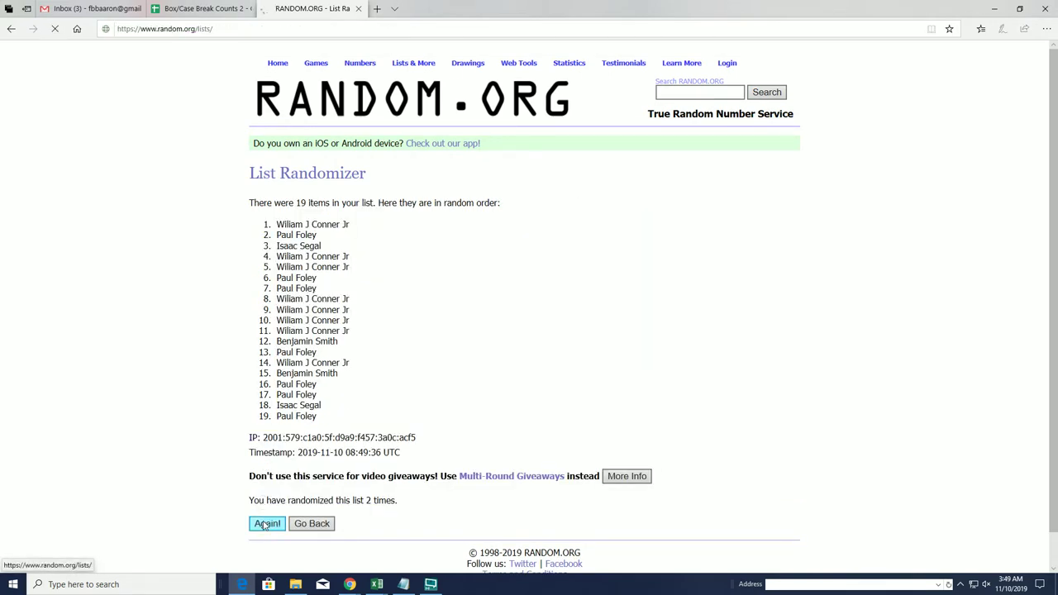
left_click(265, 524)
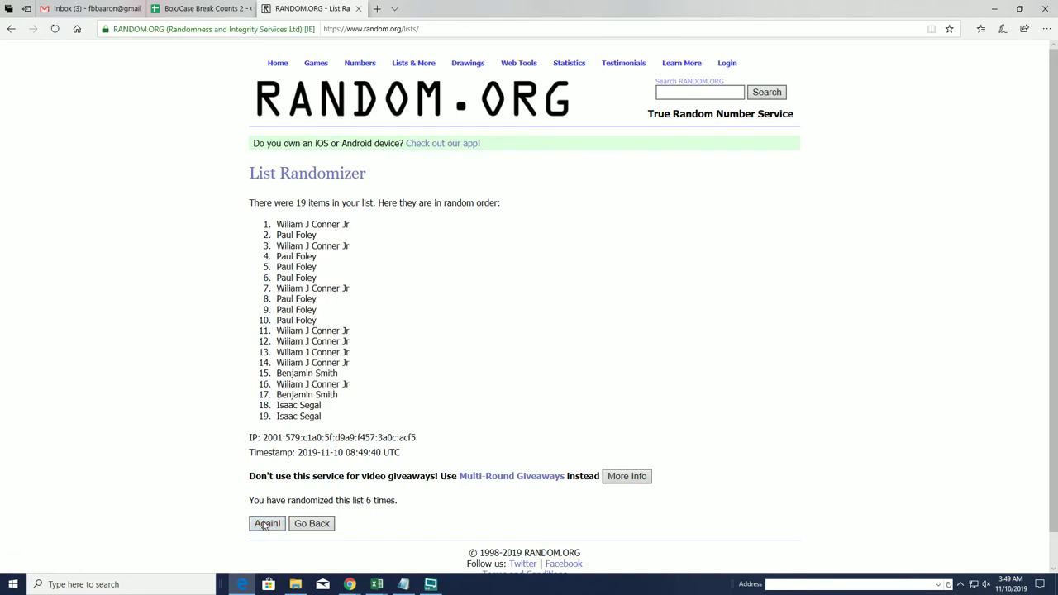
left_click(265, 524)
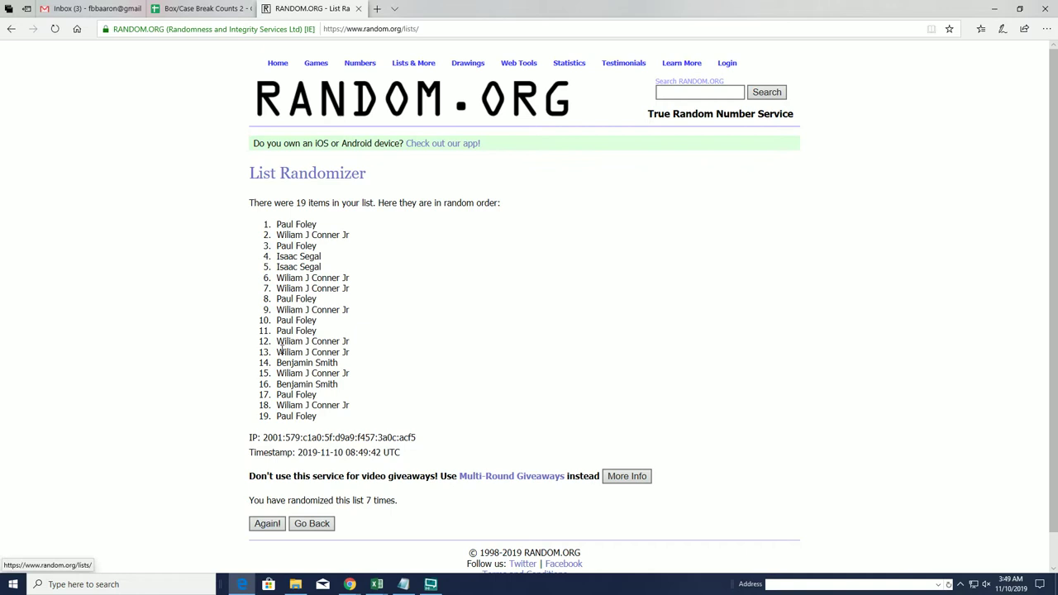
left_click_drag(324, 227, 279, 225)
left_click(294, 233)
right_click(279, 225)
left_click(297, 234)
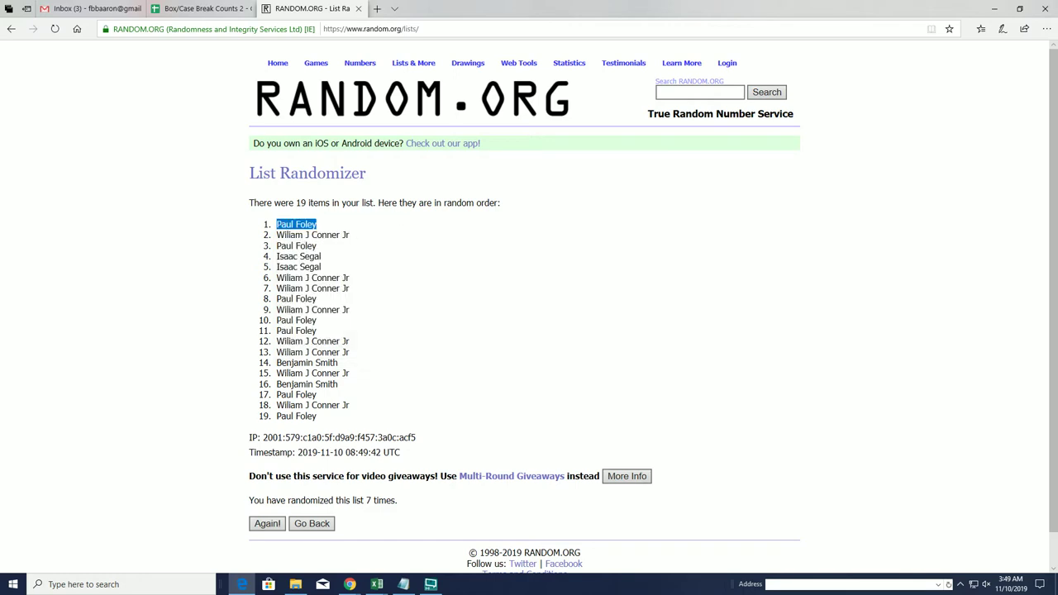
key("alt+Tab")
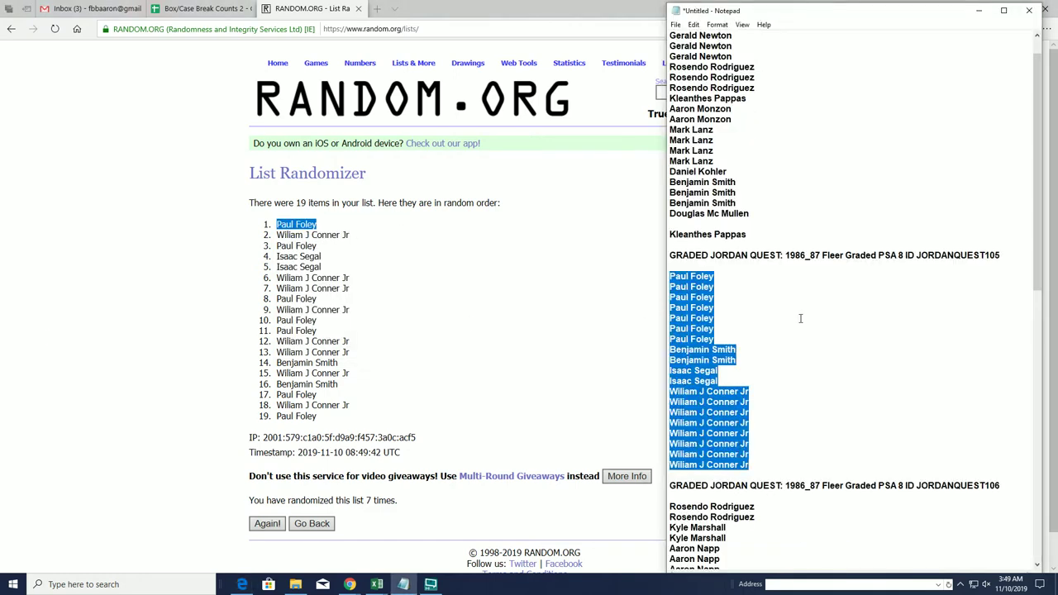
scroll(800, 318, "down", 2)
left_click(783, 381)
left_click(778, 403)
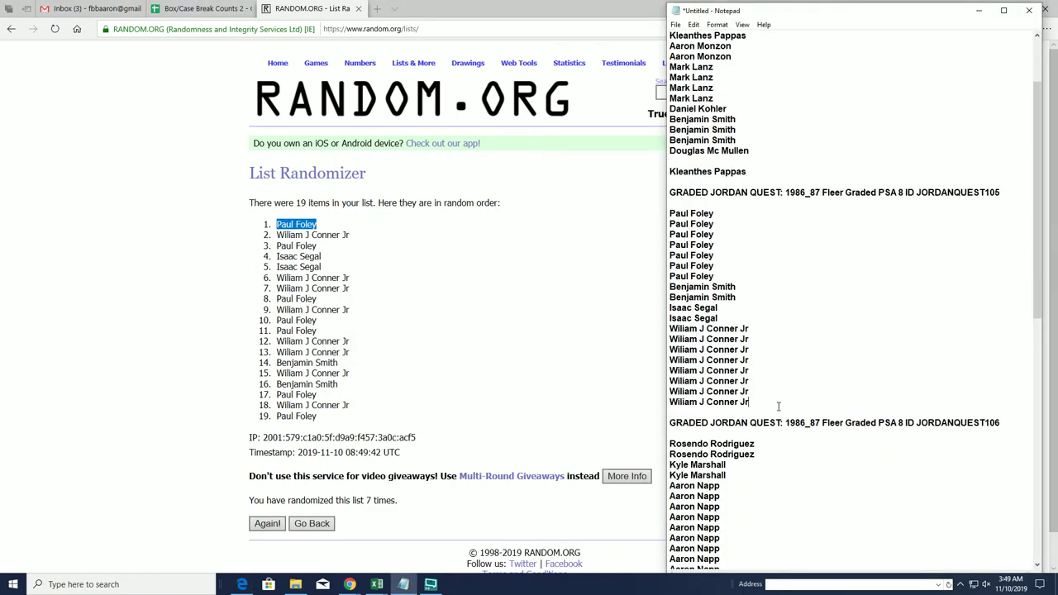
key("Return")
key("Return")
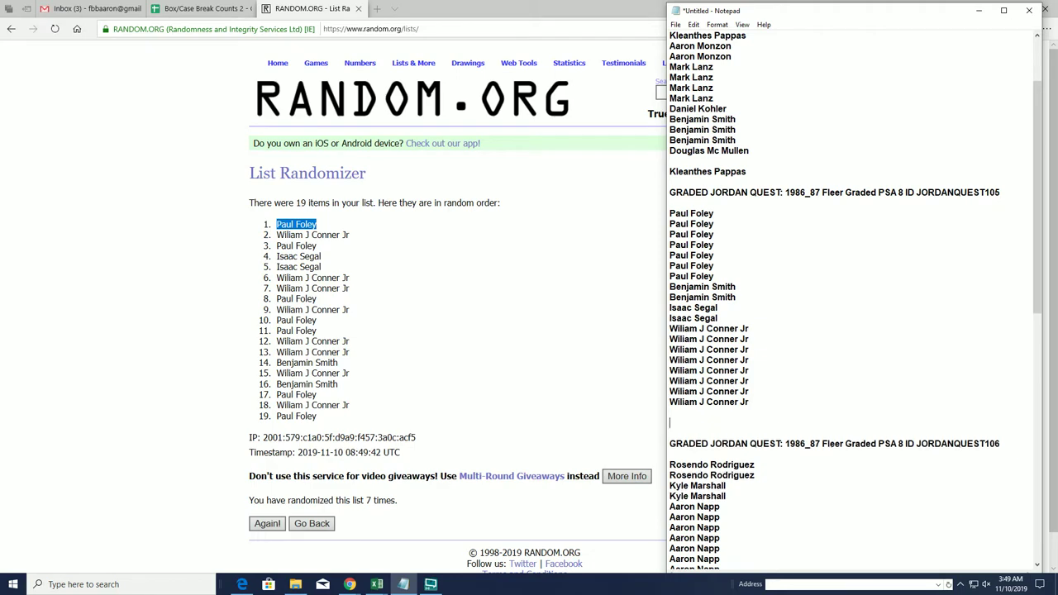
key("ctrl+v")
scroll(733, 228, "down", 10)
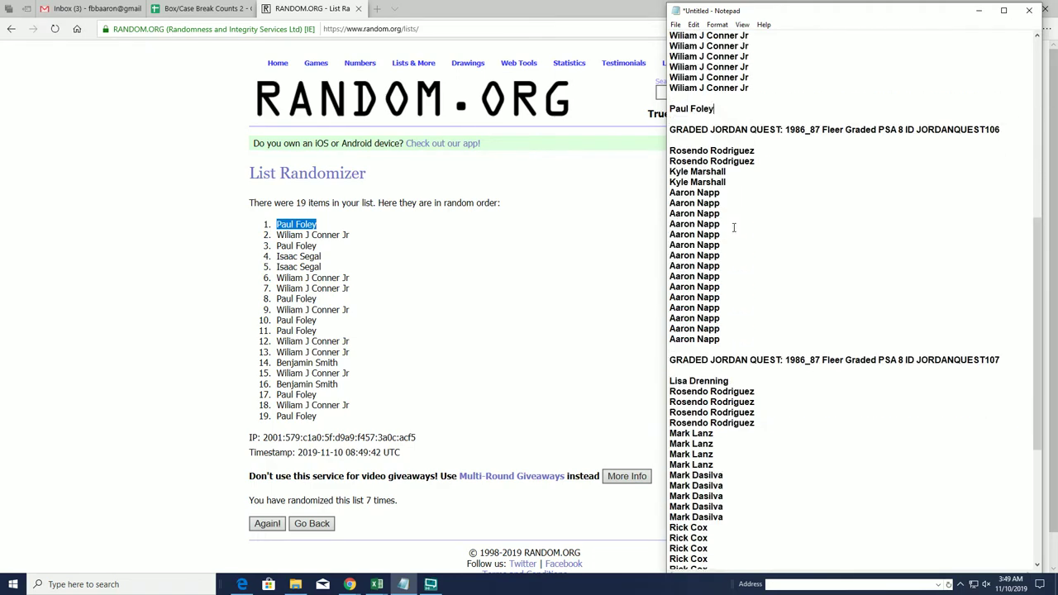
- Paste the JORDANQUEST106 names from Notepad into a fresh List Randomizer form
left_click(426, 77)
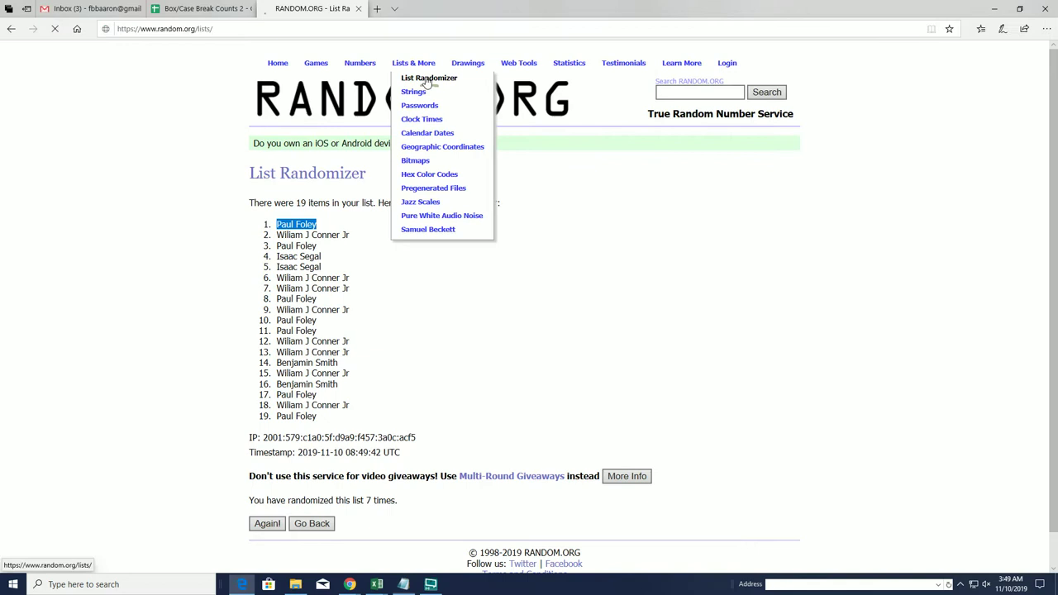
key("alt+Tab")
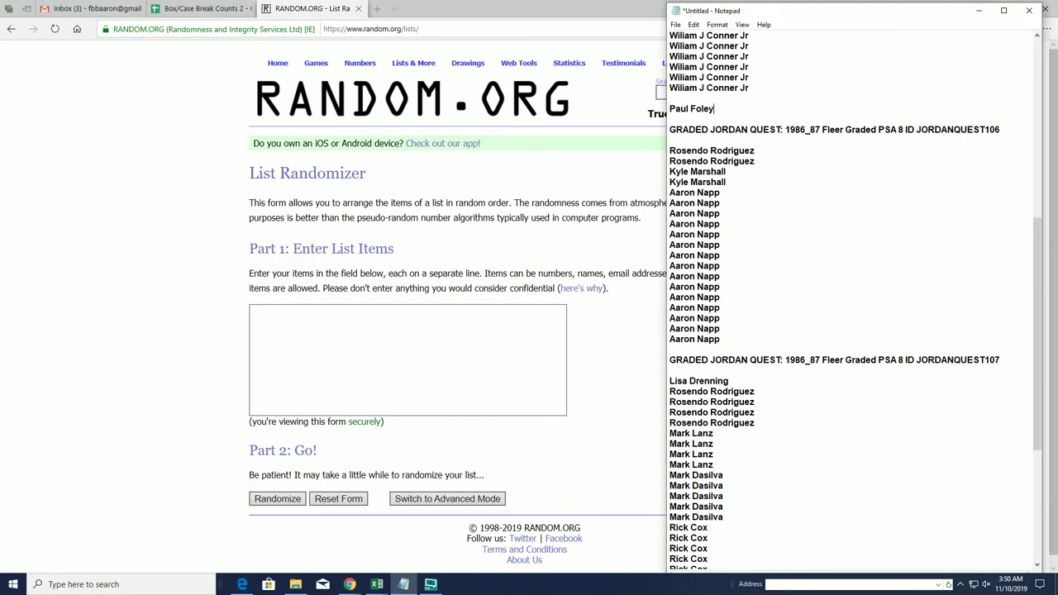
scroll(743, 281, "up", 2)
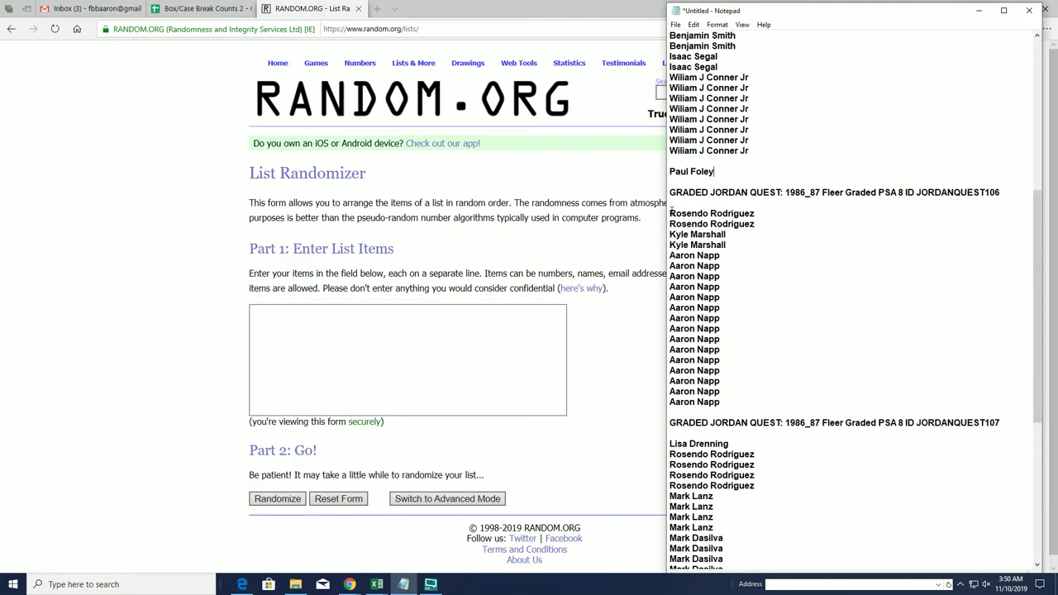
left_click_drag(669, 208, 720, 404)
right_click(719, 249)
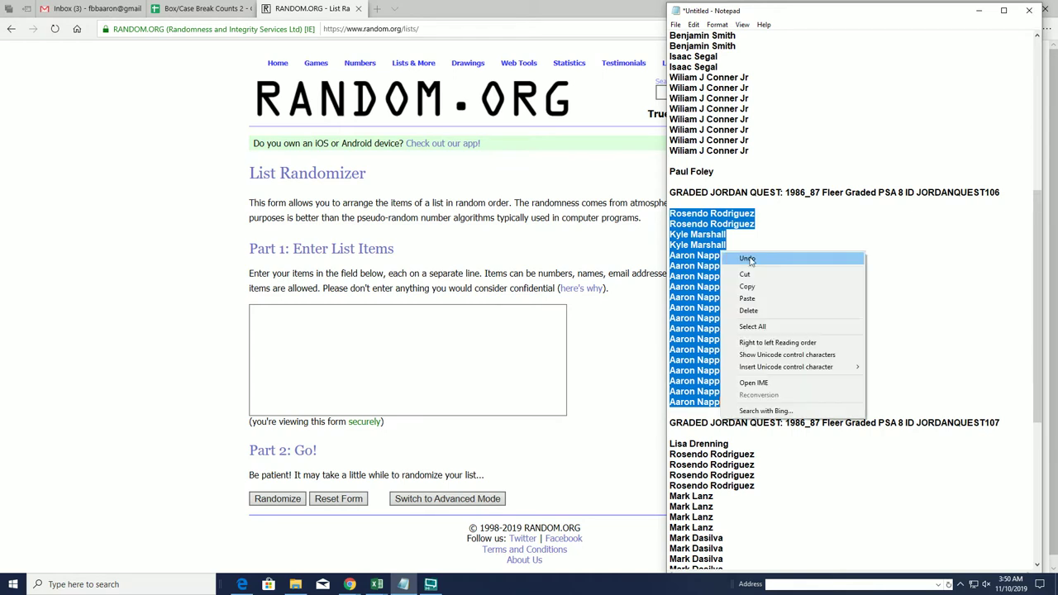
left_click(769, 288)
left_click(338, 361)
right_click(328, 334)
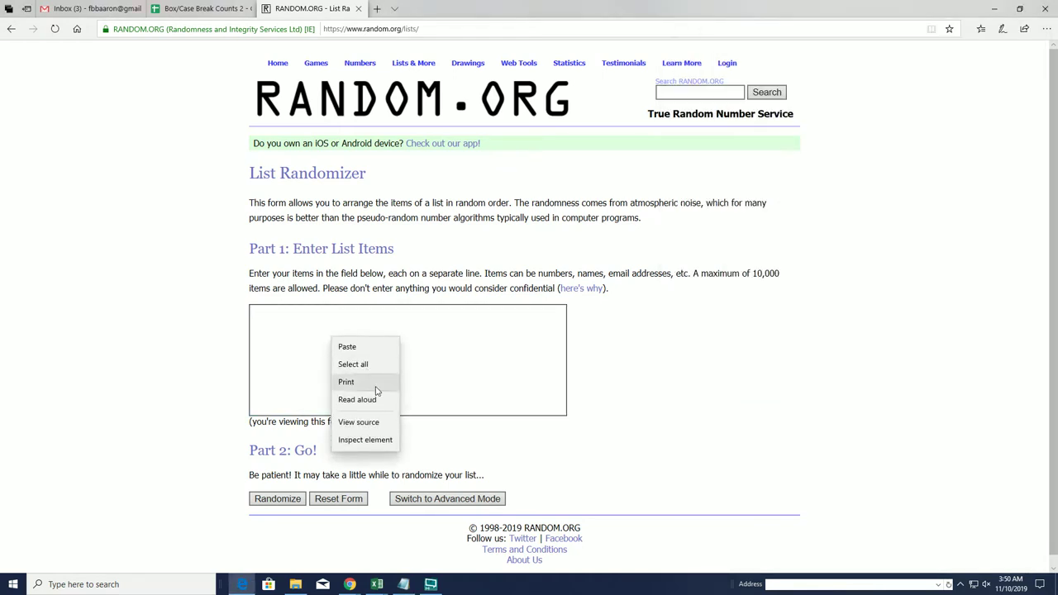
left_click(343, 345)
key("ctrl+v")
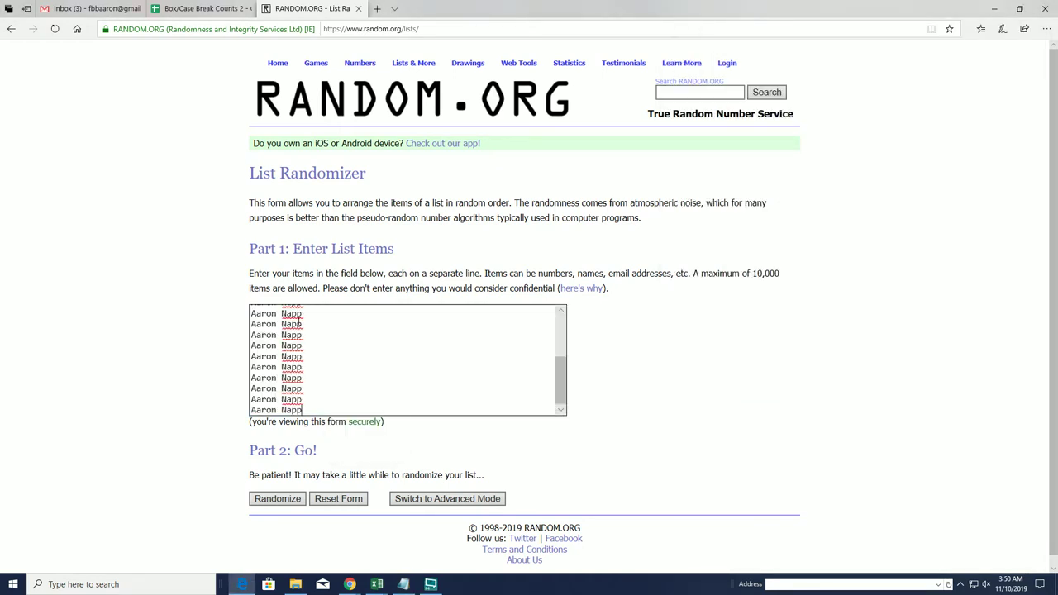
- Randomize the JORDANQUEST106 list seven times
scroll(289, 447, "down", 1)
left_click(266, 494)
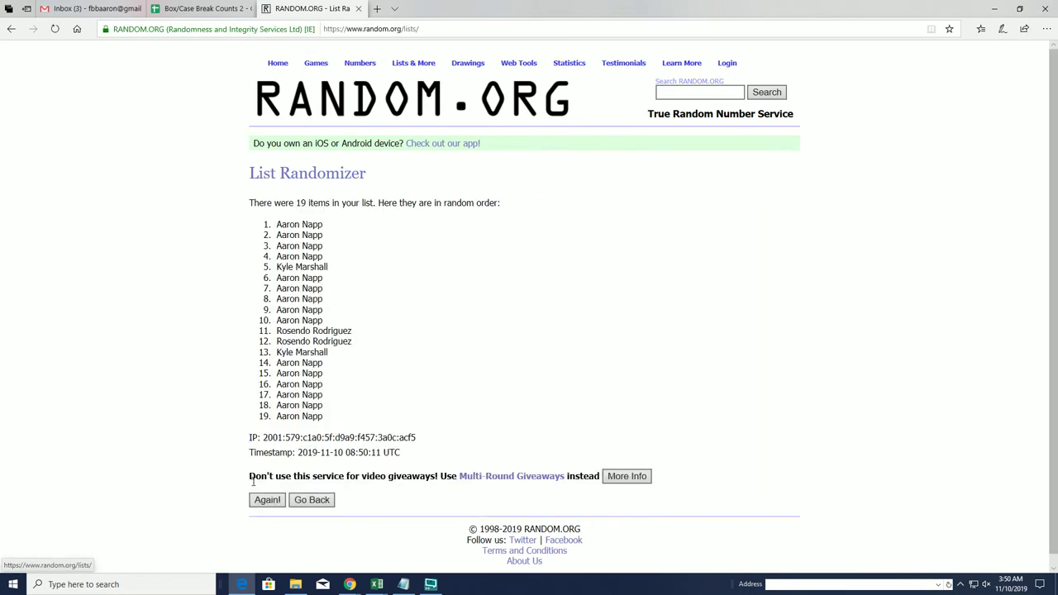
left_click(265, 499)
left_click(266, 524)
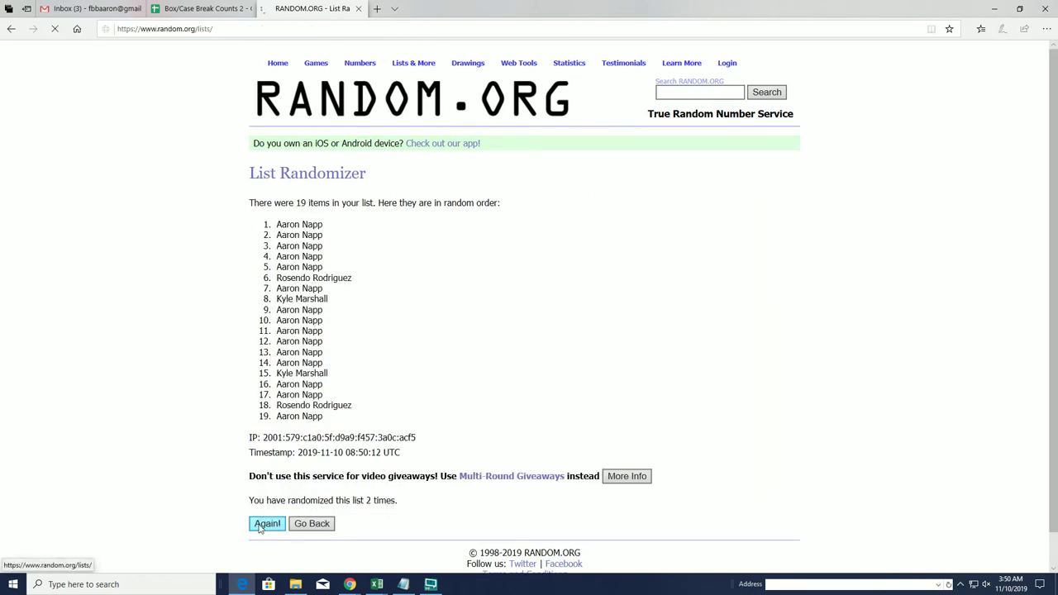
left_click(266, 524)
left_click(263, 524)
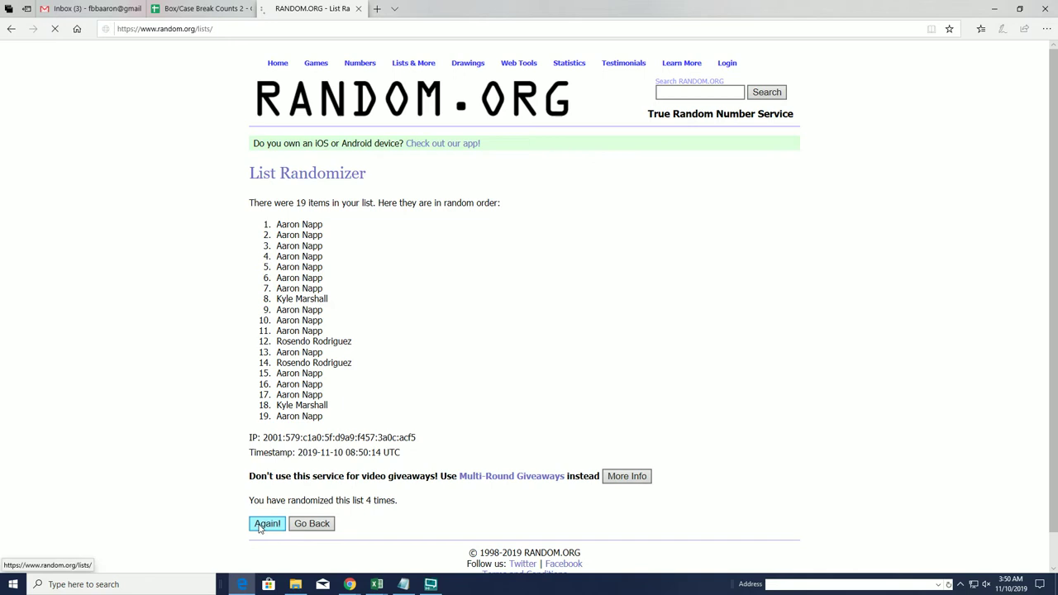
left_click(263, 524)
left_click(260, 526)
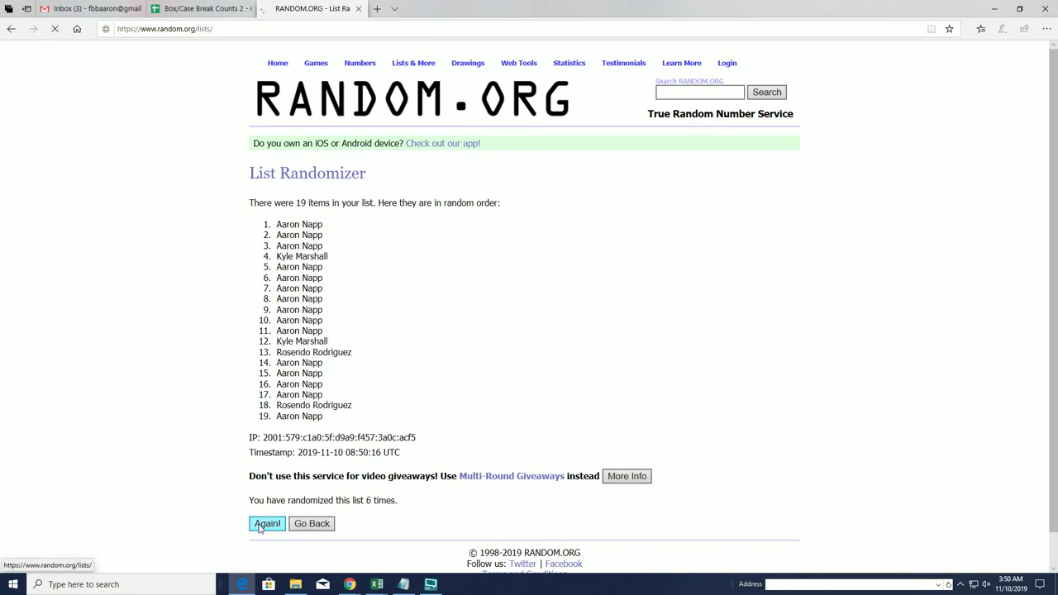
left_click_drag(327, 226, 277, 224)
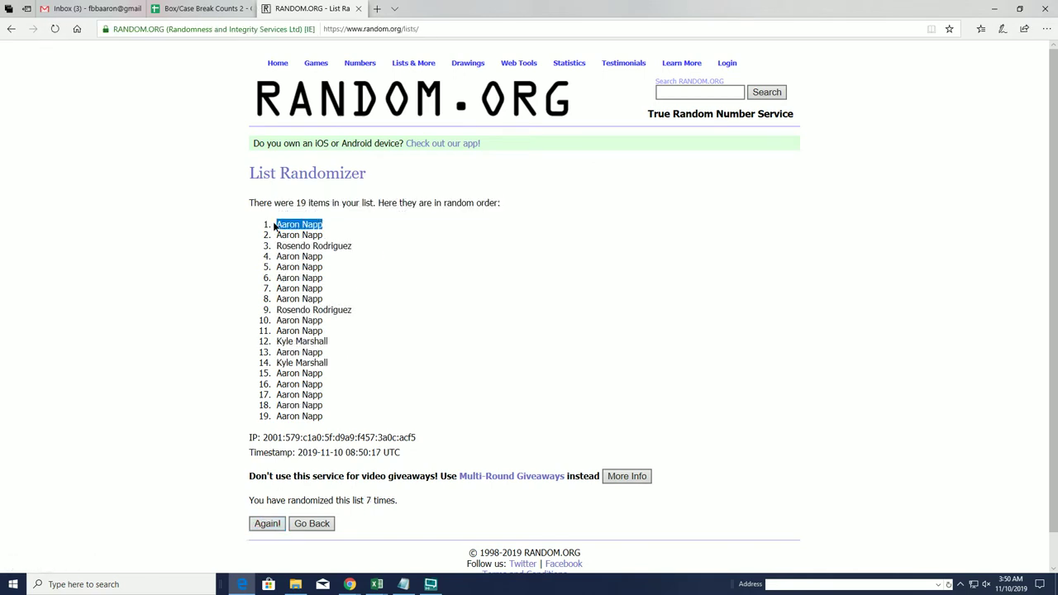
right_click(285, 221)
left_click(305, 230)
key("alt+Tab")
left_click(773, 392)
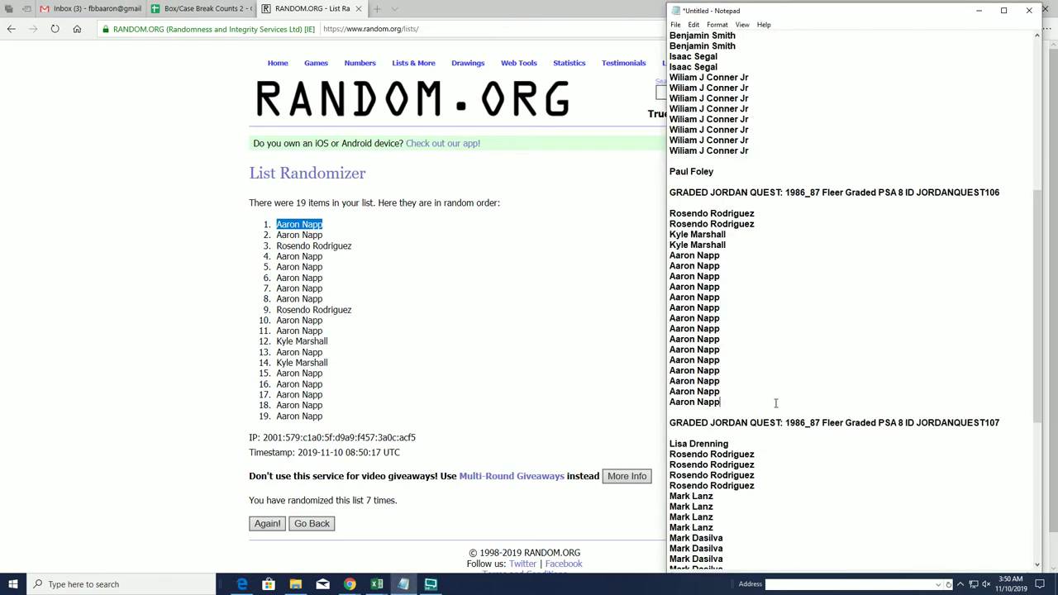
key("Return")
key("Return")
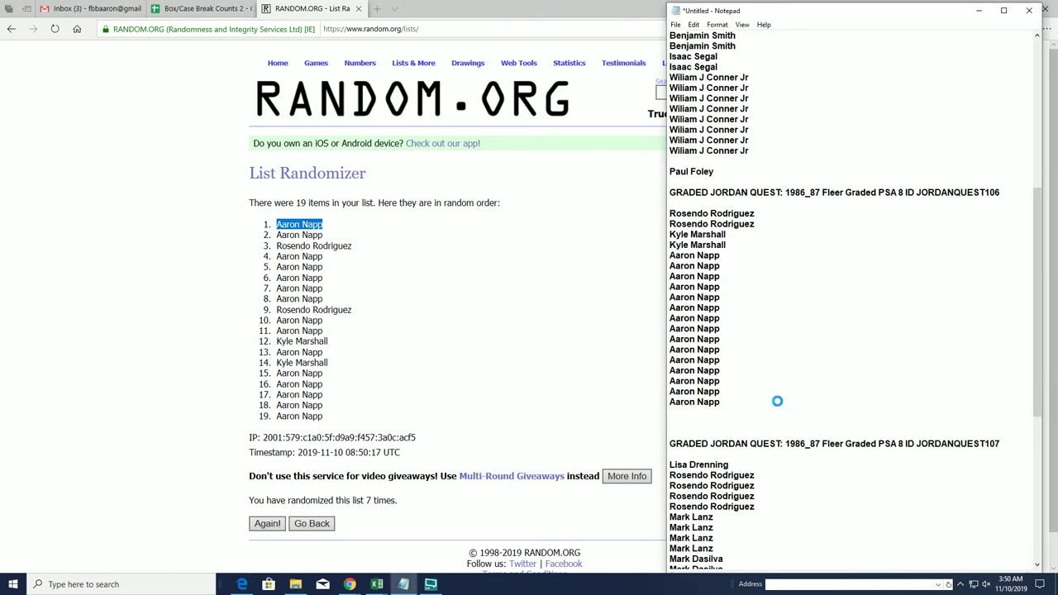
key("ctrl+v")
scroll(778, 388, "down", 7)
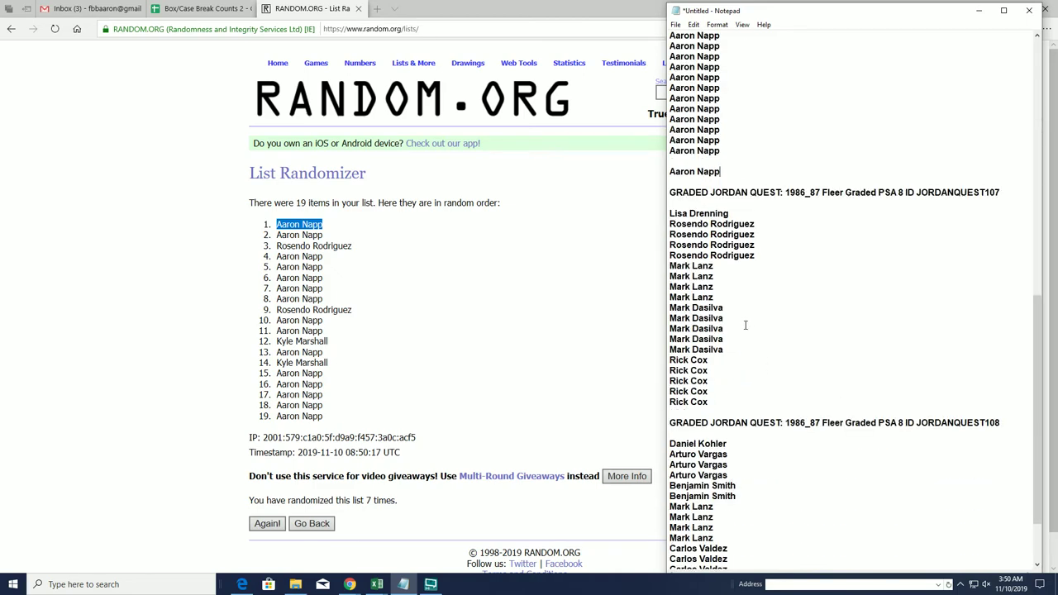
- Paste the JORDANQUEST107 names from Notepad into a fresh List Randomizer form
left_click_drag(670, 246, 707, 434)
right_click(712, 276)
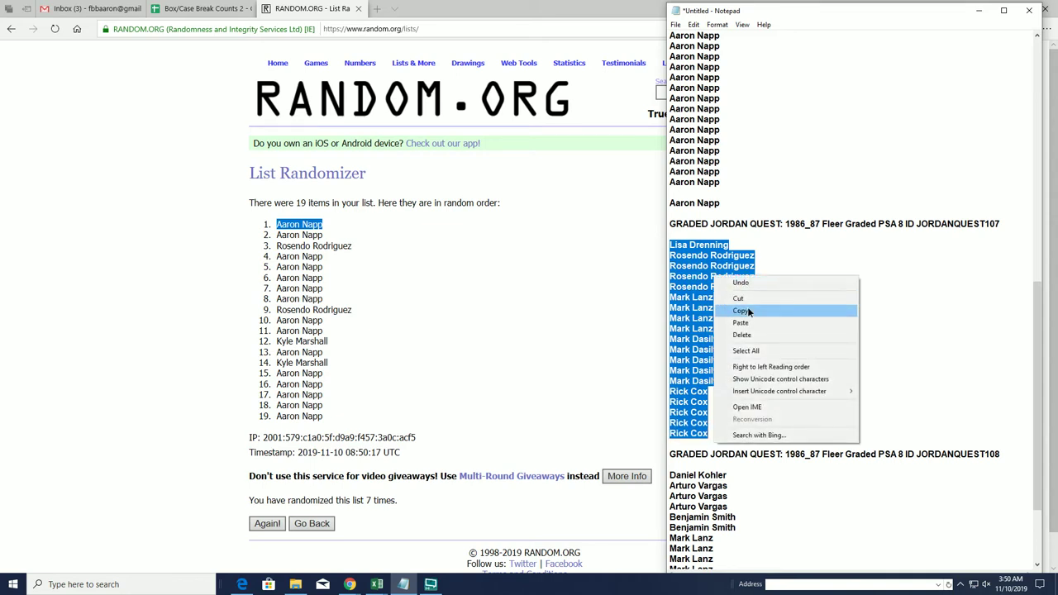
left_click(739, 311)
left_click(428, 79)
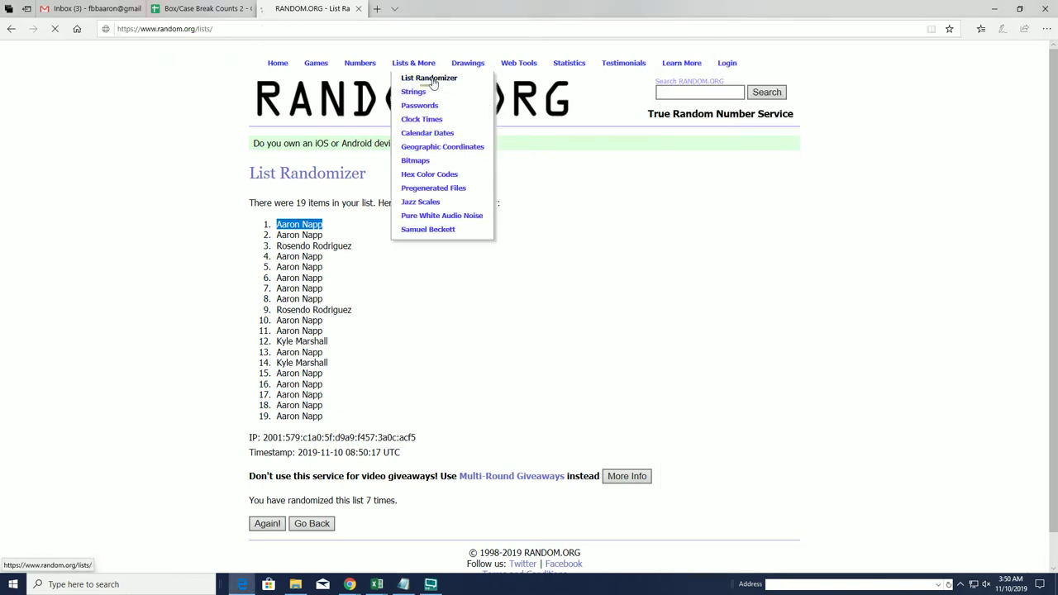
left_click(317, 313)
right_click(317, 313)
left_click(284, 328)
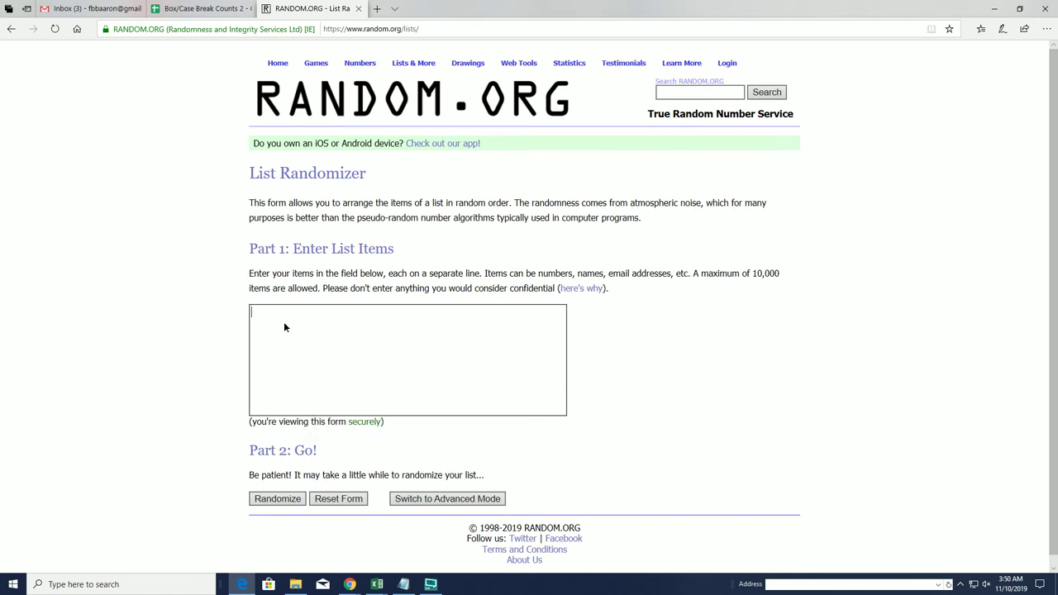
key("ctrl+v")
scroll(229, 468, "down", 1)
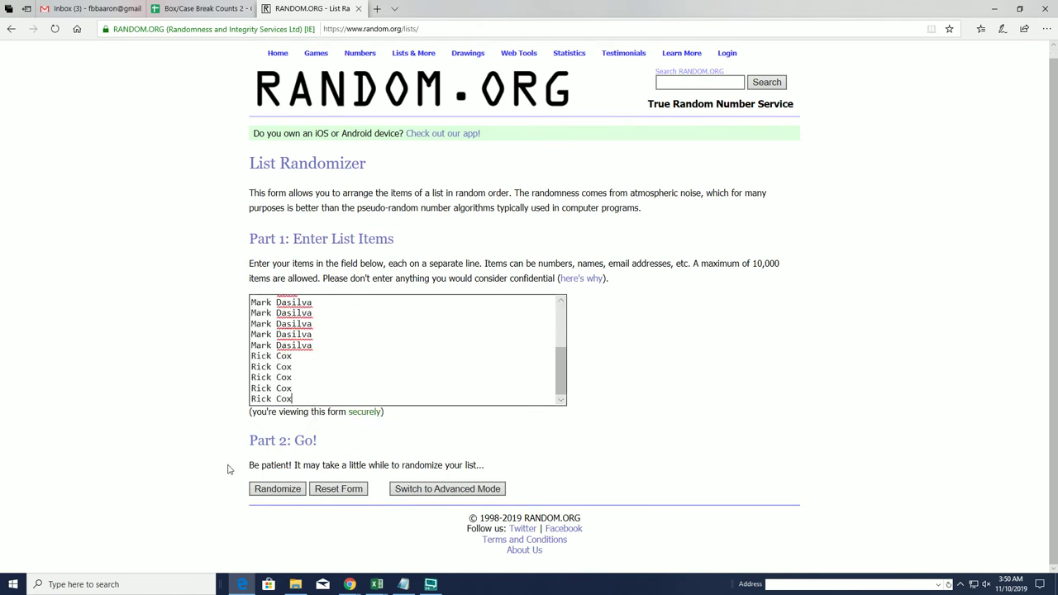
left_click(269, 491)
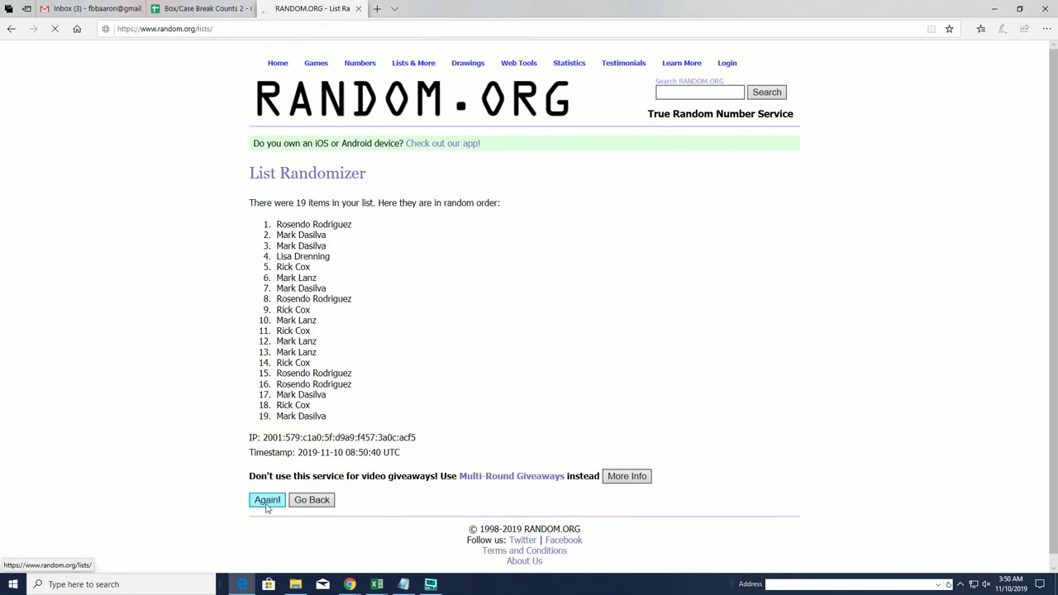
left_click(264, 500)
left_click(265, 521)
left_click(267, 524)
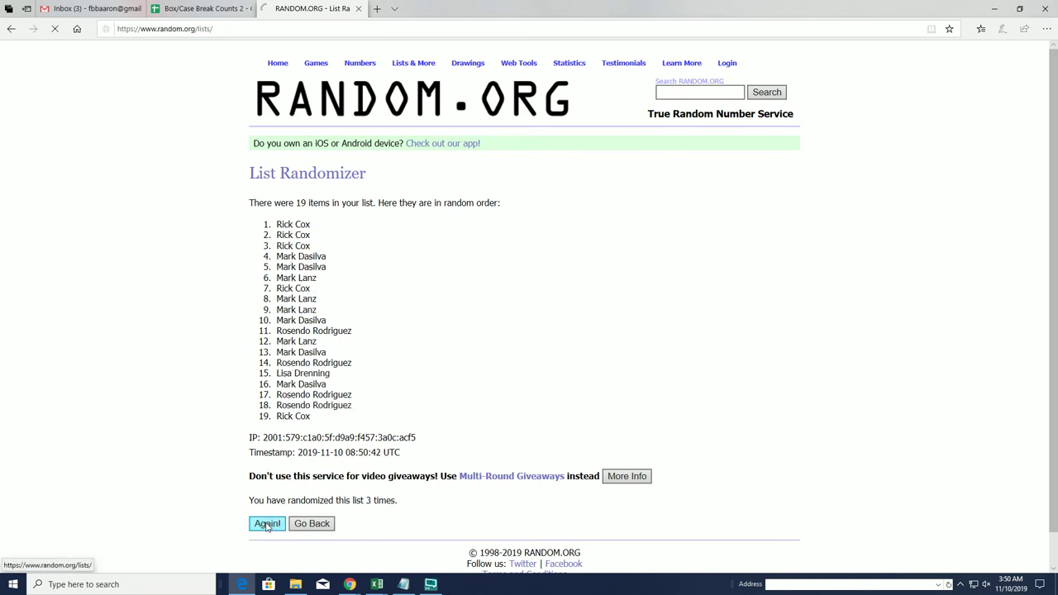
left_click(267, 524)
left_click(267, 524)
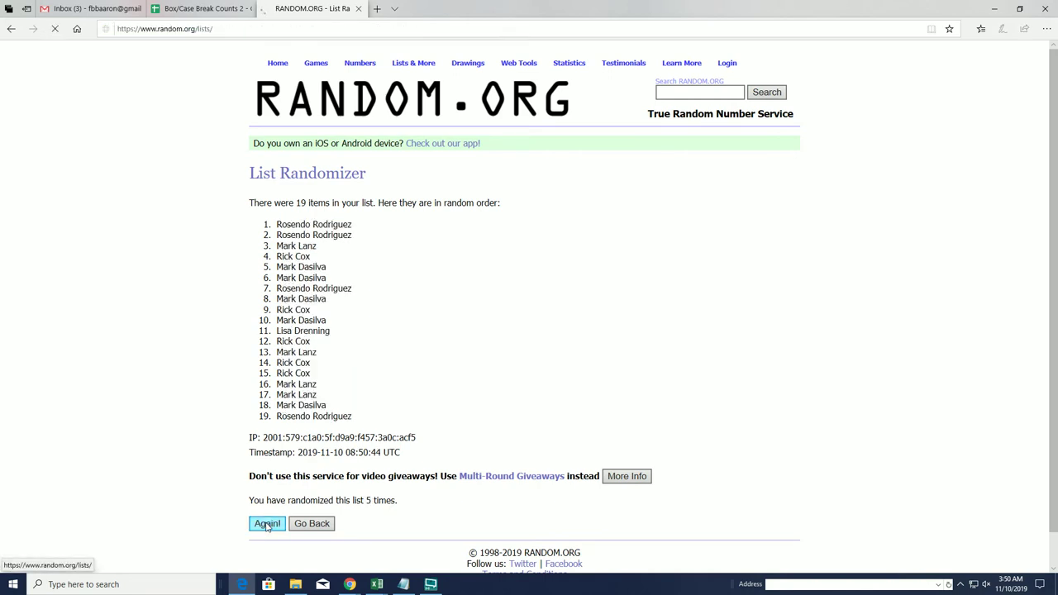
left_click(267, 524)
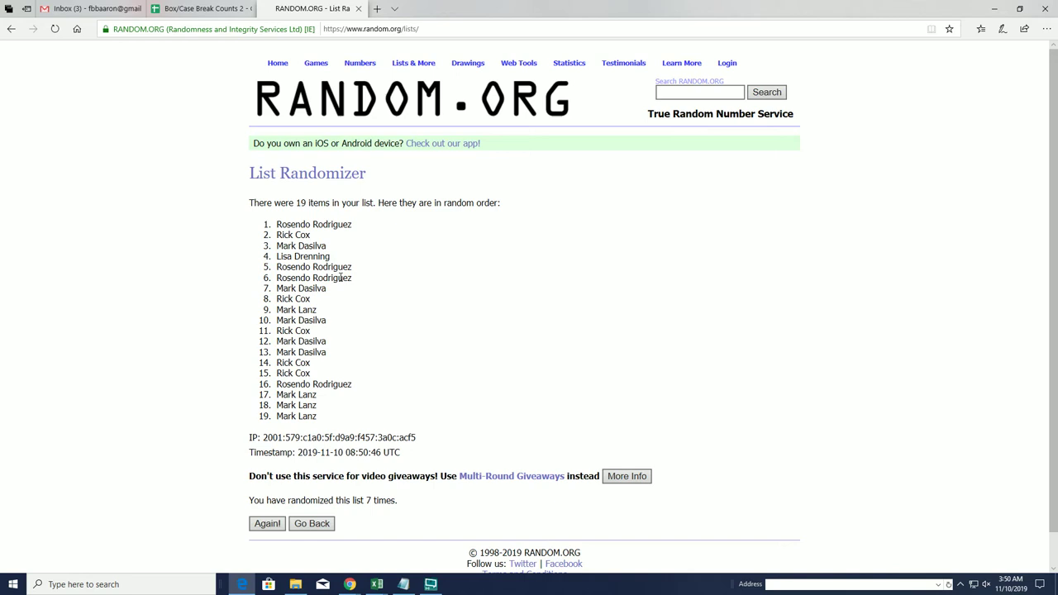
left_click_drag(361, 228, 277, 225)
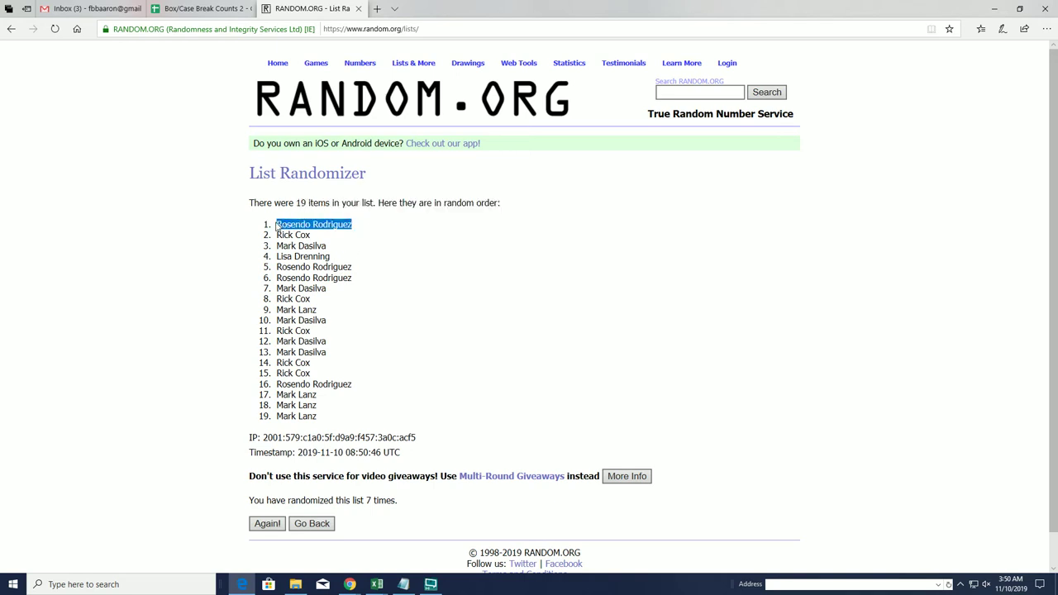
right_click(276, 224)
left_click(291, 228)
key("alt+Tab")
left_click(762, 376)
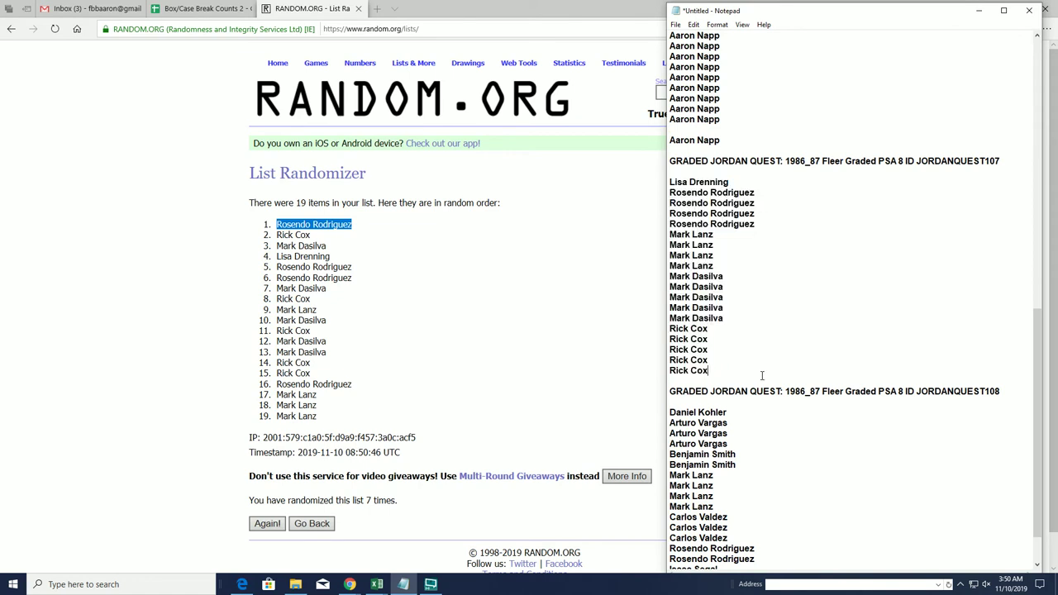
key("Return")
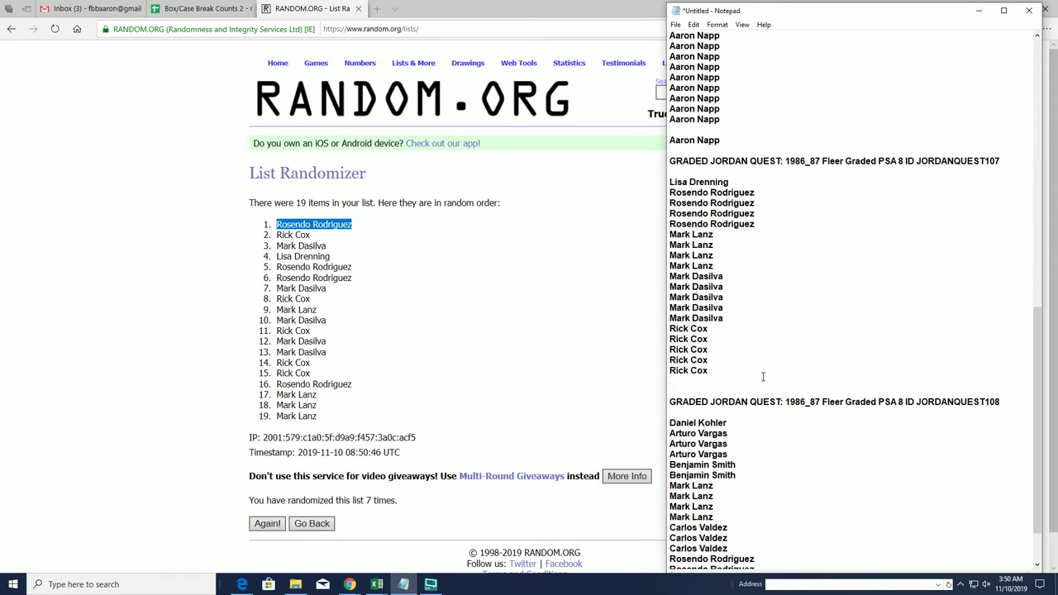
key("ctrl+v")
- Cancel the Go To Line prompt and add a blank line before the JORDANQUEST108 heading
key("ctrl+g")
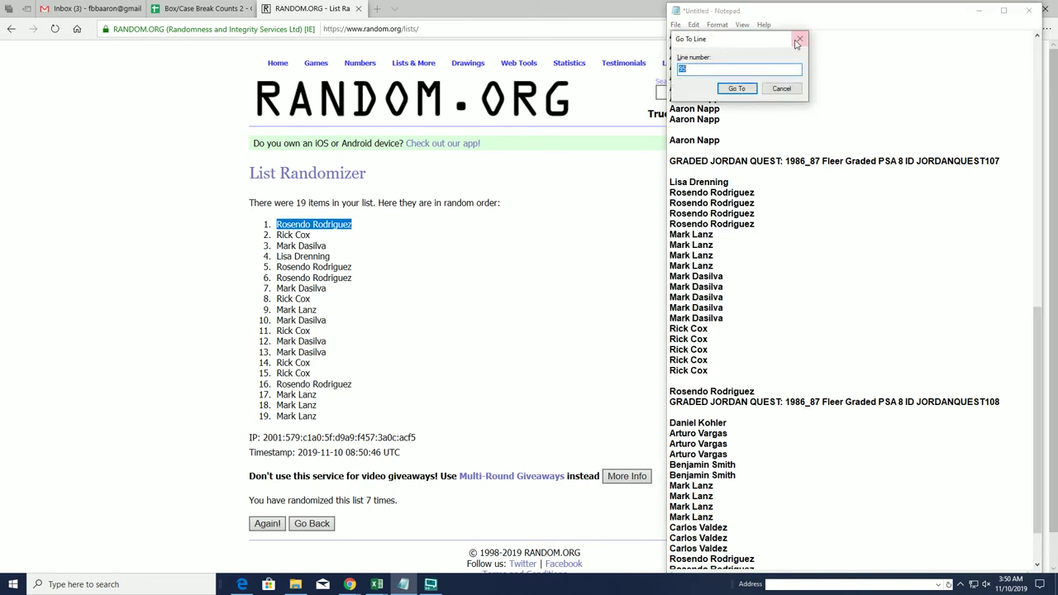
left_click(781, 88)
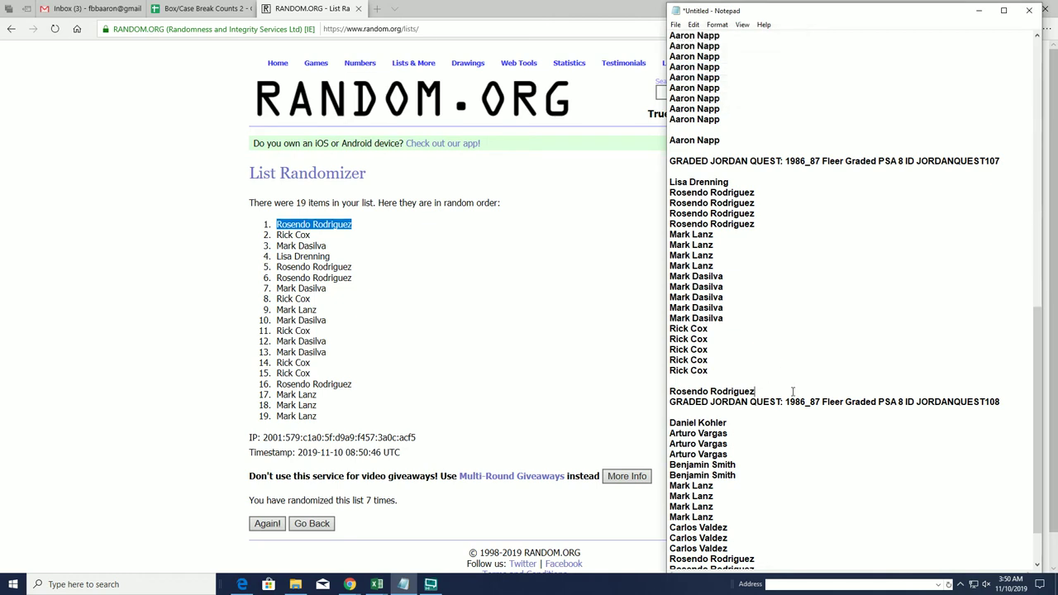
key("Return")
scroll(794, 389, "down", 2)
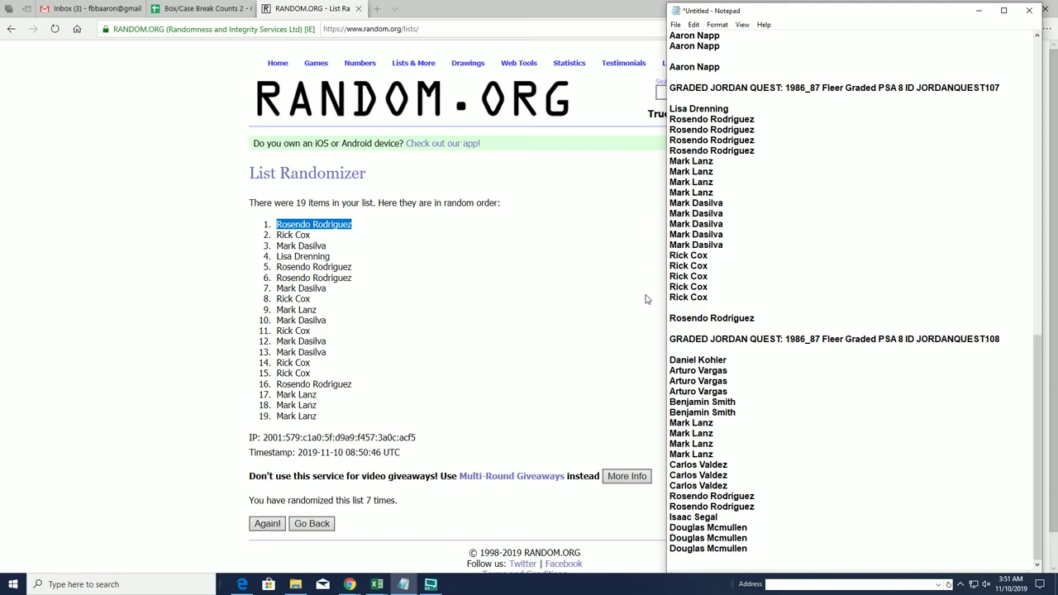
- Paste the JORDANQUEST108 names from Notepad into a fresh List Randomizer form
left_click(406, 77)
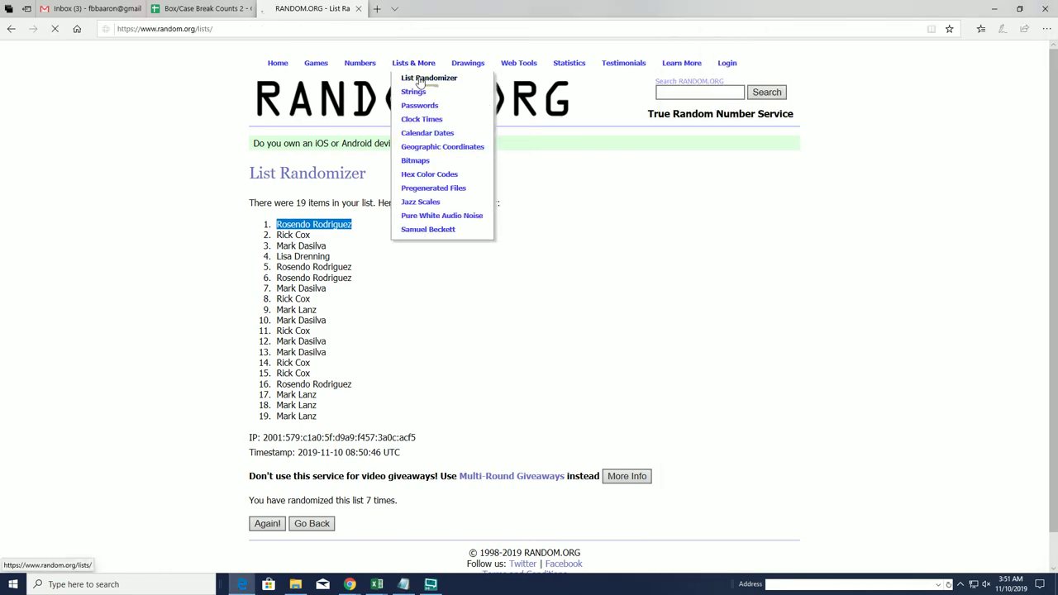
key("alt+Tab")
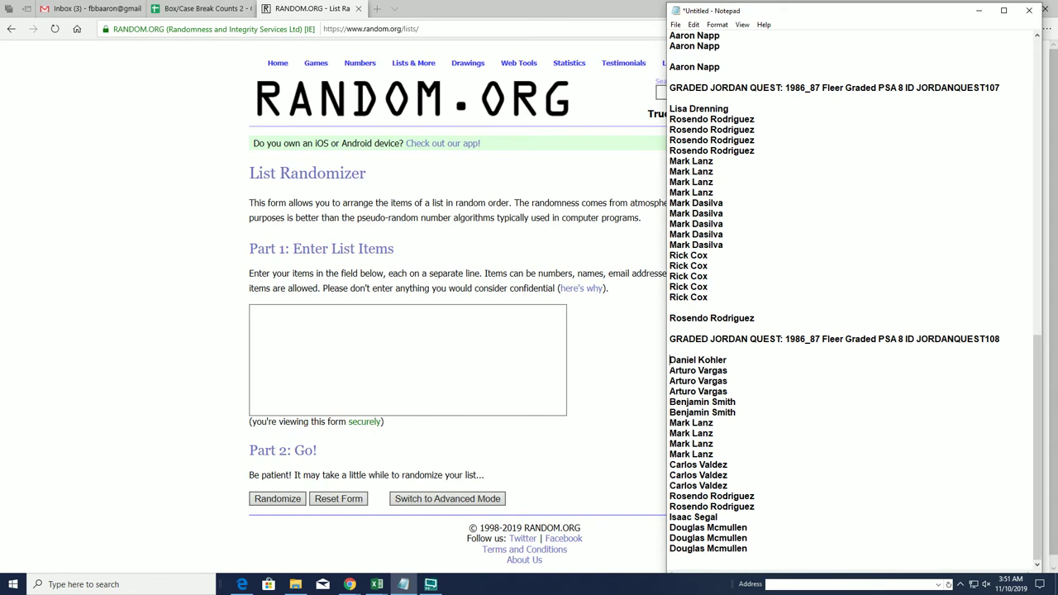
key("shift+Down")
key("shift+Down")
key("shift+Down")
key("shift+Down")
key("shift+Down")
key("shift+Down")
key("shift+Down")
key("shift+Down")
key("shift+Down")
key("shift+Down")
key("shift+Down")
key("shift+Down")
key("shift+Down")
key("shift+Down")
key("shift+Down")
key("shift+Down")
key("shift+Down")
key("shift+Down")
key("shift+Down")
right_click(762, 425)
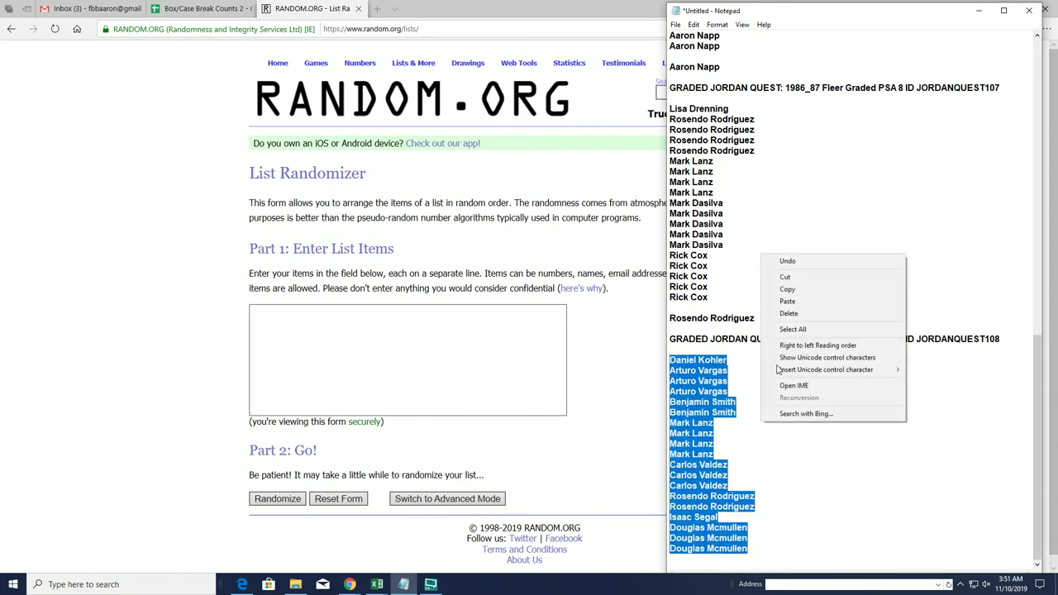
left_click(789, 289)
left_click(304, 306)
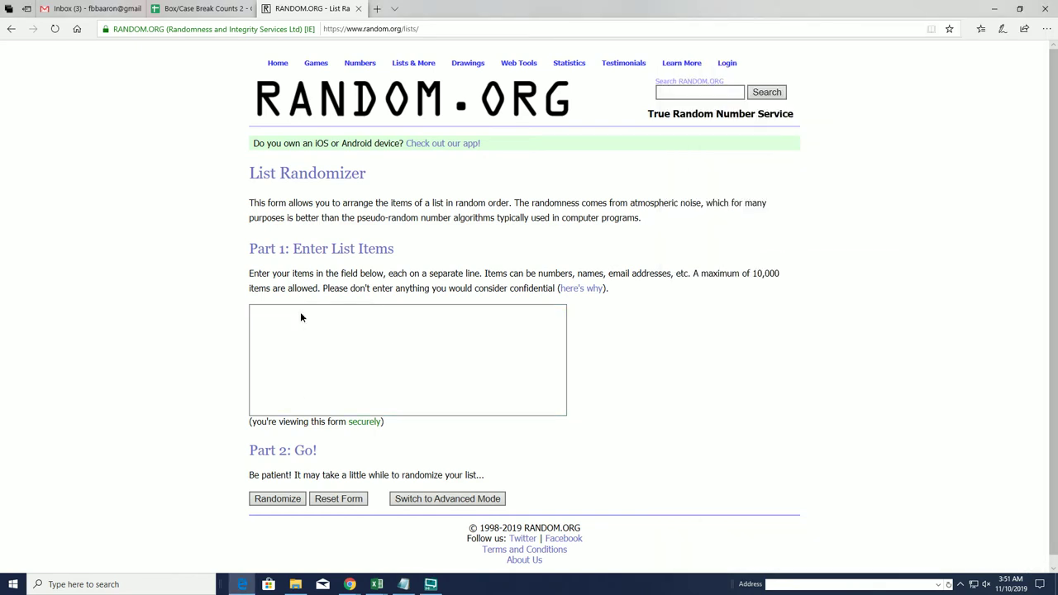
right_click(290, 313)
left_click(268, 334)
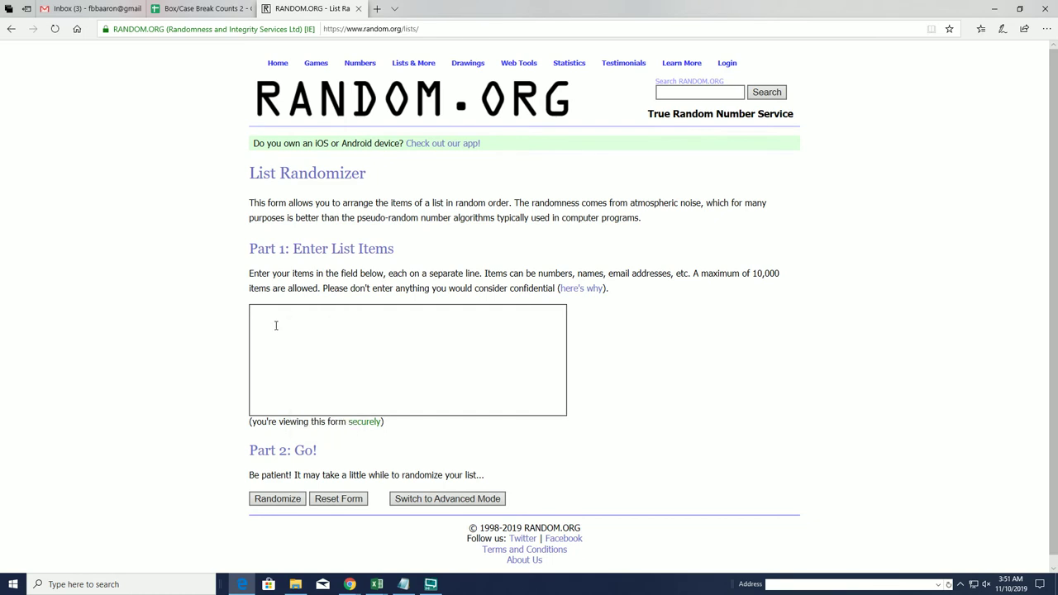
key("ctrl+v")
scroll(281, 347, "down", 1)
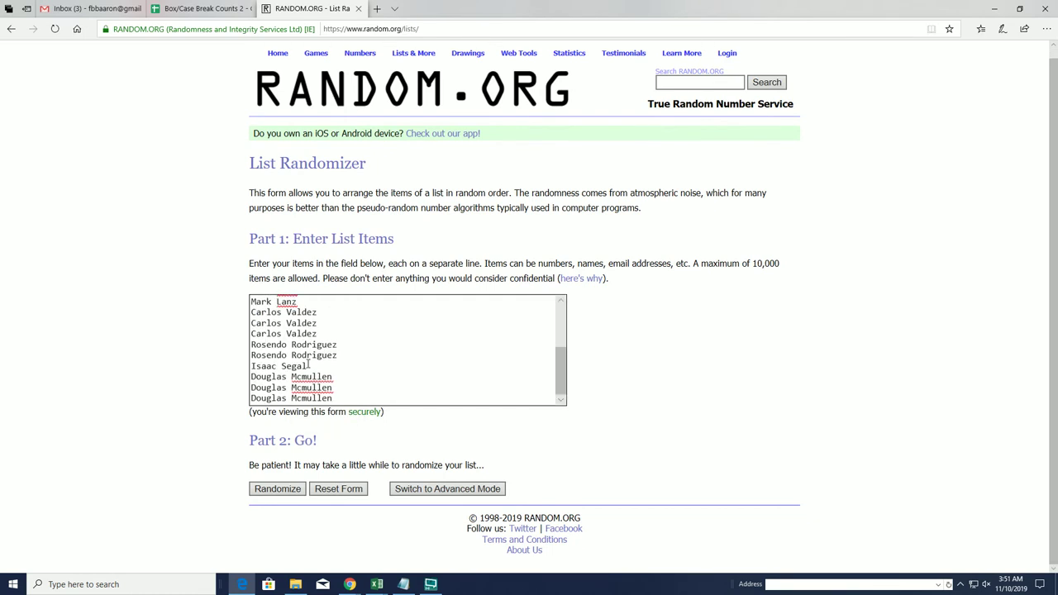
left_click(286, 489)
left_click(267, 489)
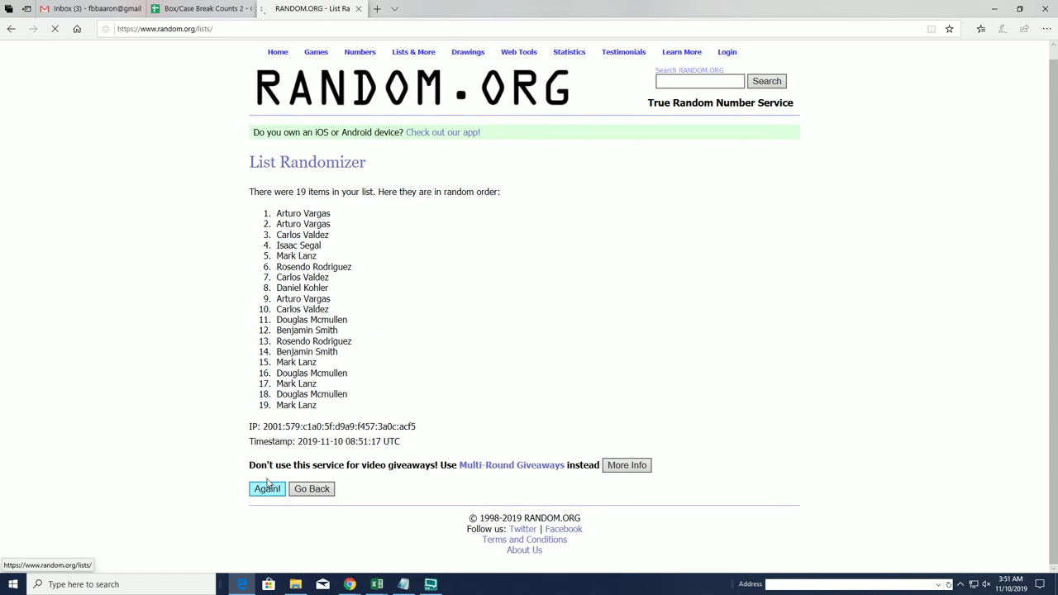
left_click(269, 489)
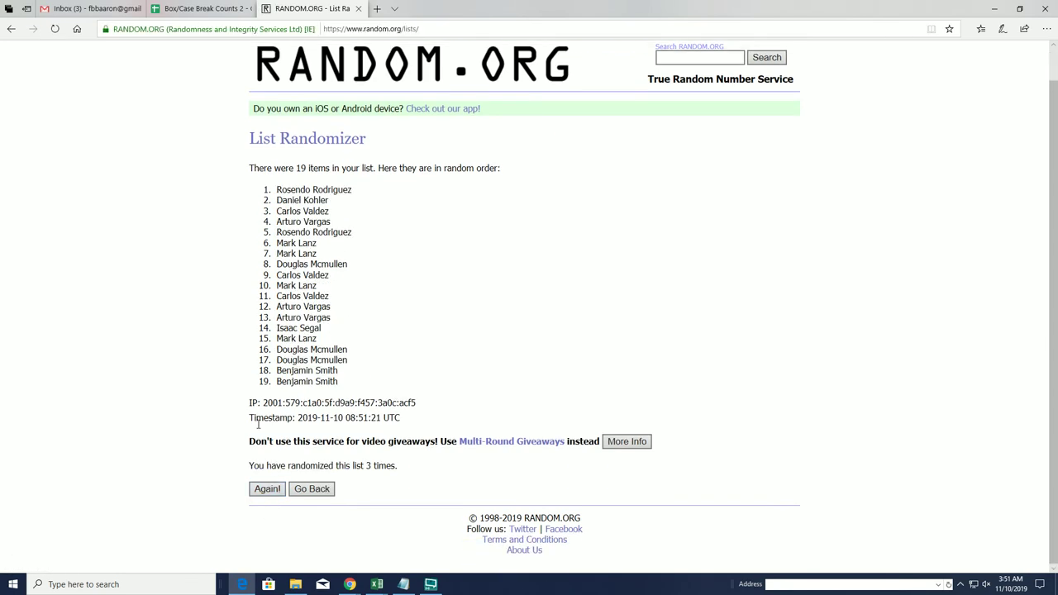
left_click(262, 491)
left_click(262, 491)
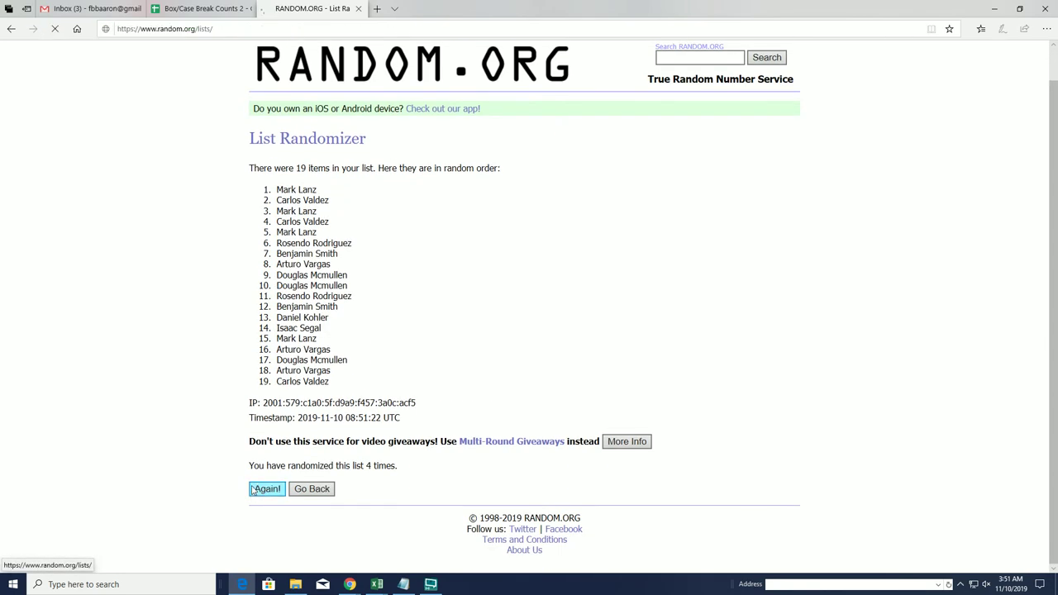
left_click(256, 493)
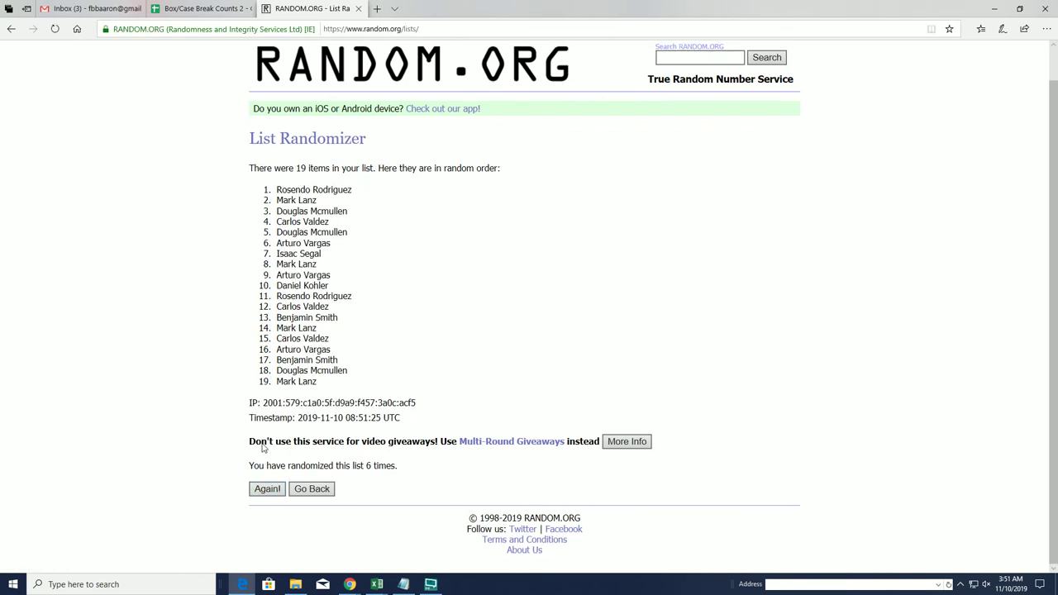
left_click(263, 489)
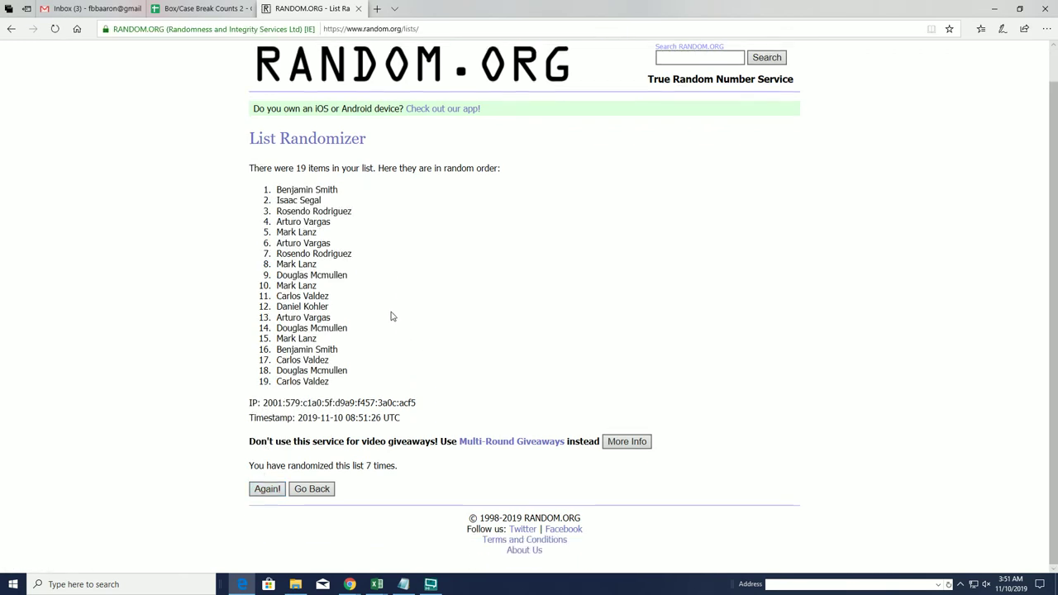
left_click_drag(338, 189, 278, 189)
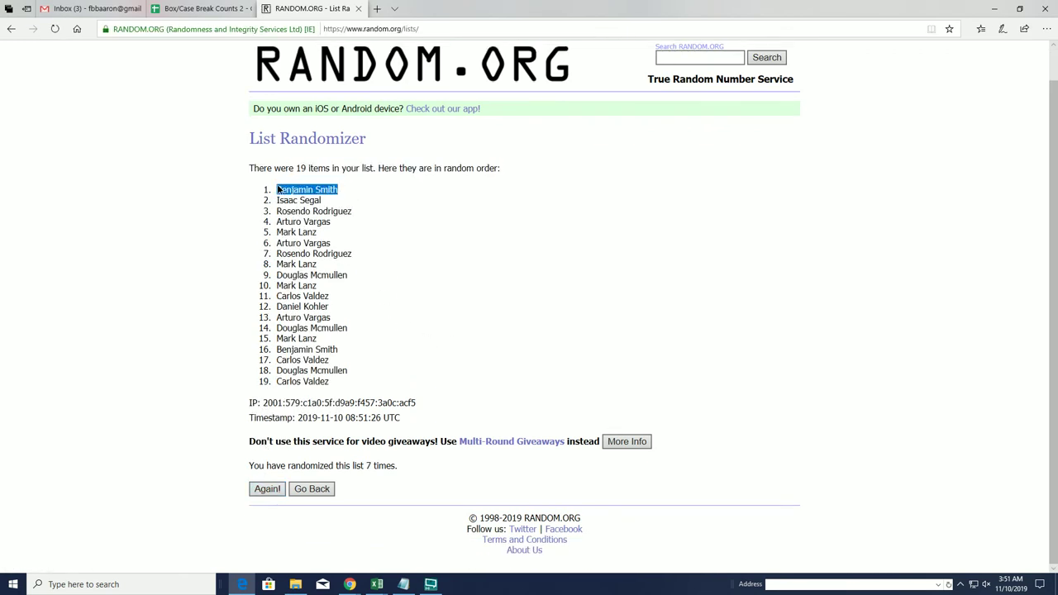
right_click(283, 190)
left_click(299, 199)
left_click(403, 583)
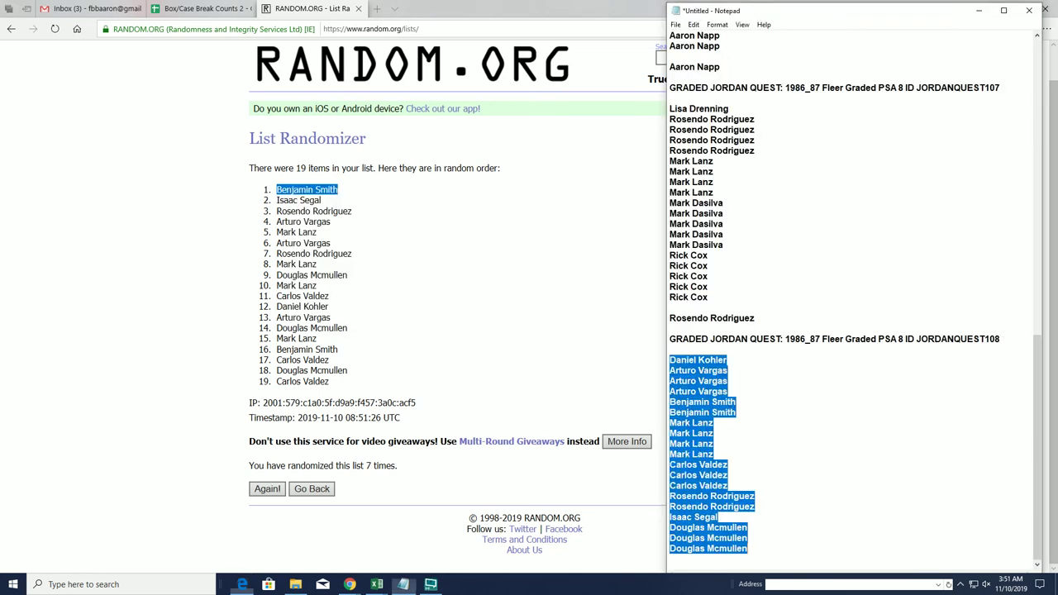
left_click(754, 562)
key("Return")
key("ctrl+v")
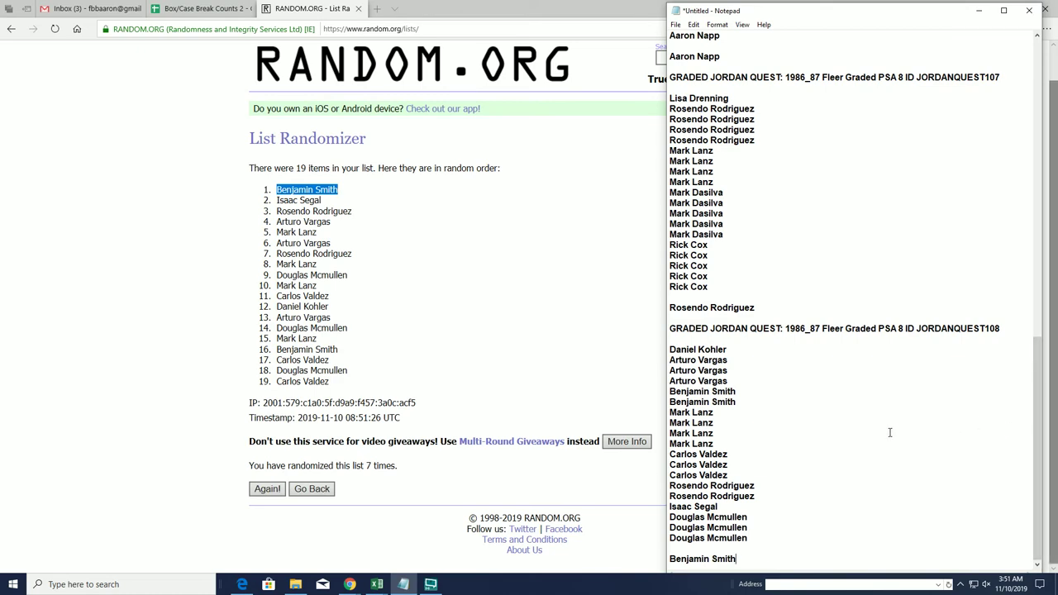
scroll(889, 432, "up", 1)
scroll(890, 432, "up", 14)
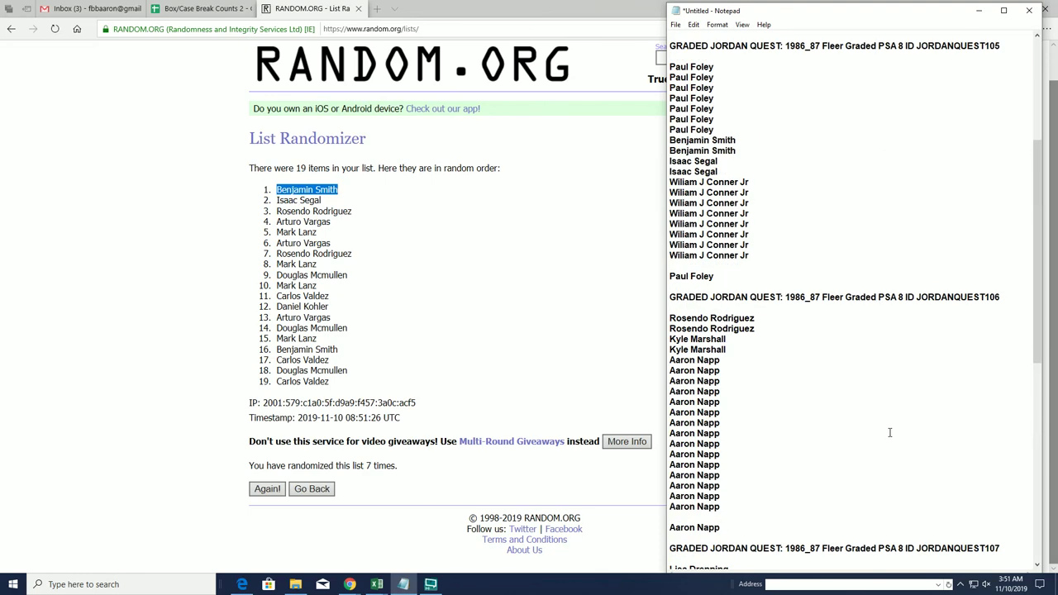
scroll(889, 432, "up", 8)
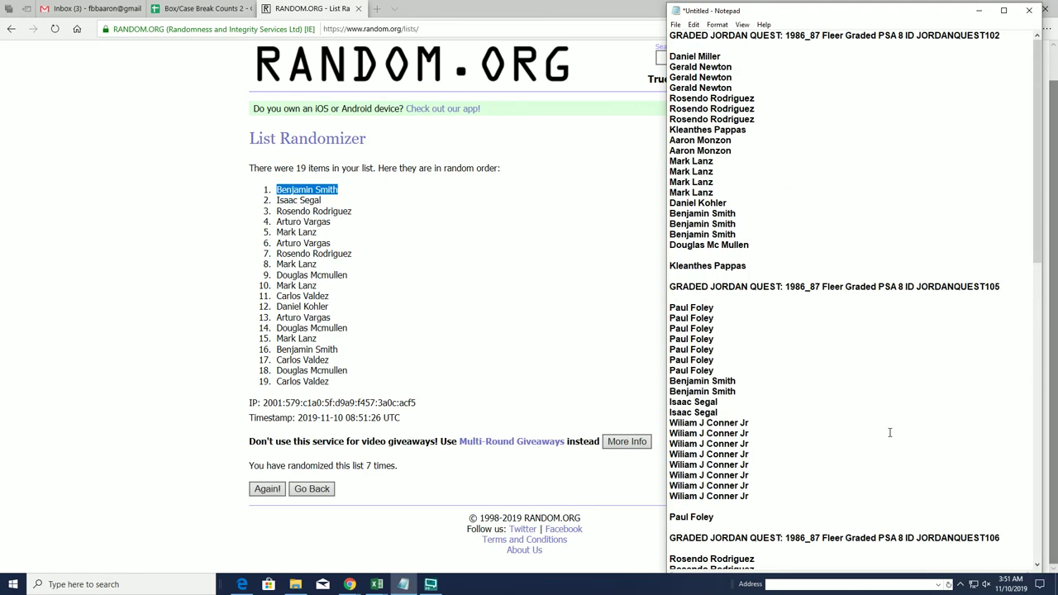
scroll(889, 432, "down", 15)
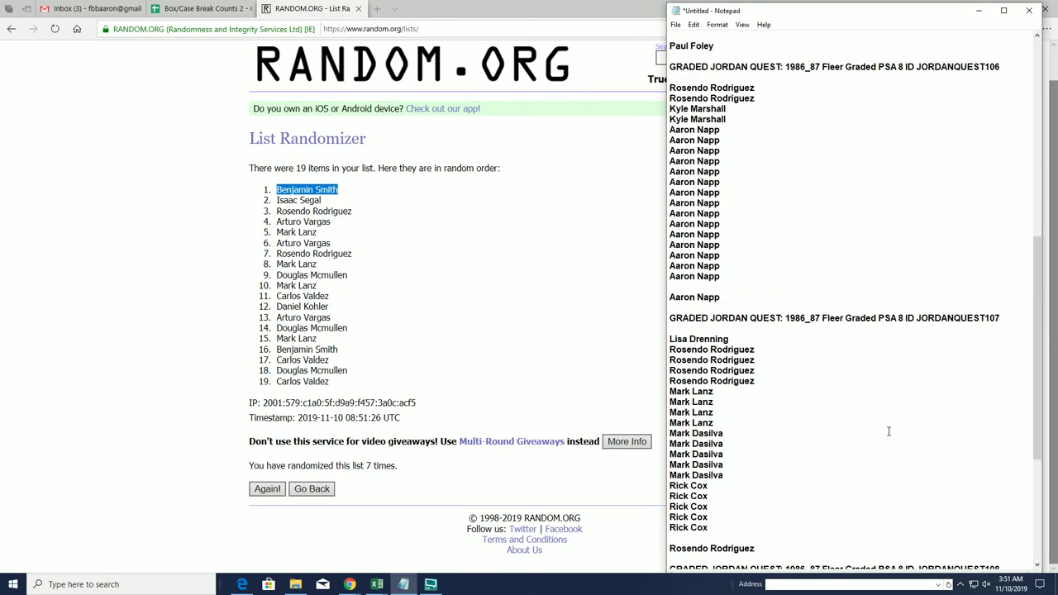
scroll(888, 430, "down", 8)
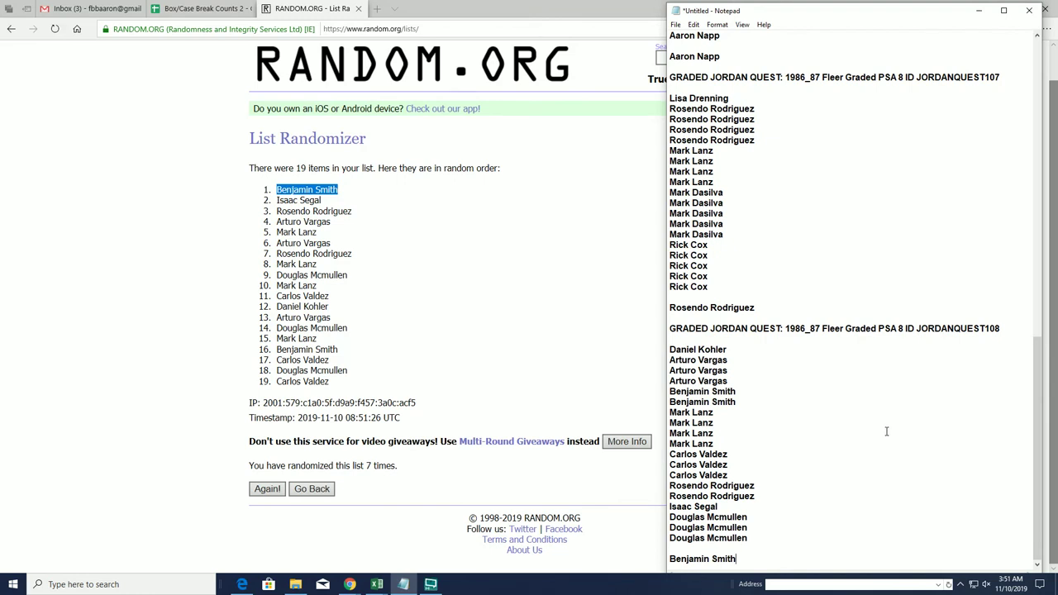